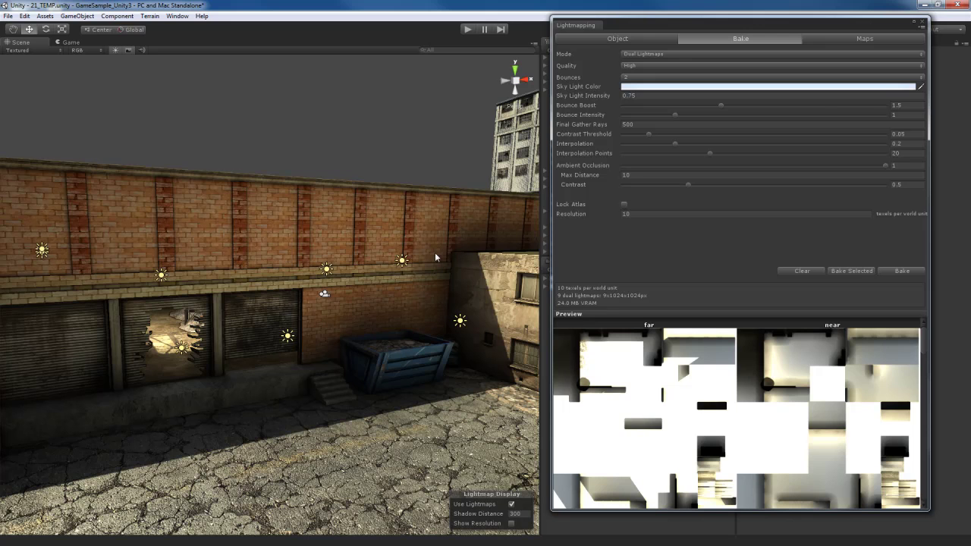
Step: Select the sun light above the courtyard and show its object settings in the Lightmapping window
right_drag(430, 255, 277, 262)
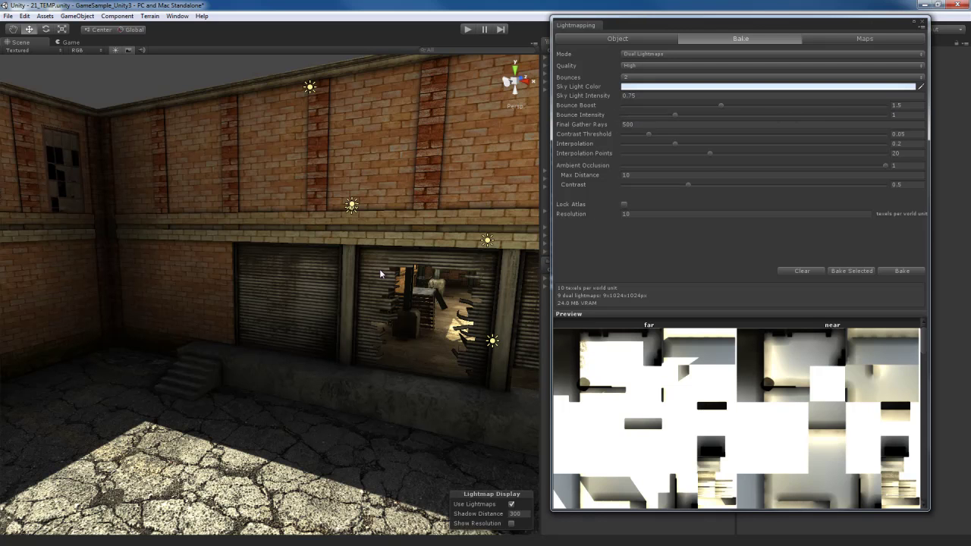
alt+drag(401, 254, 332, 251)
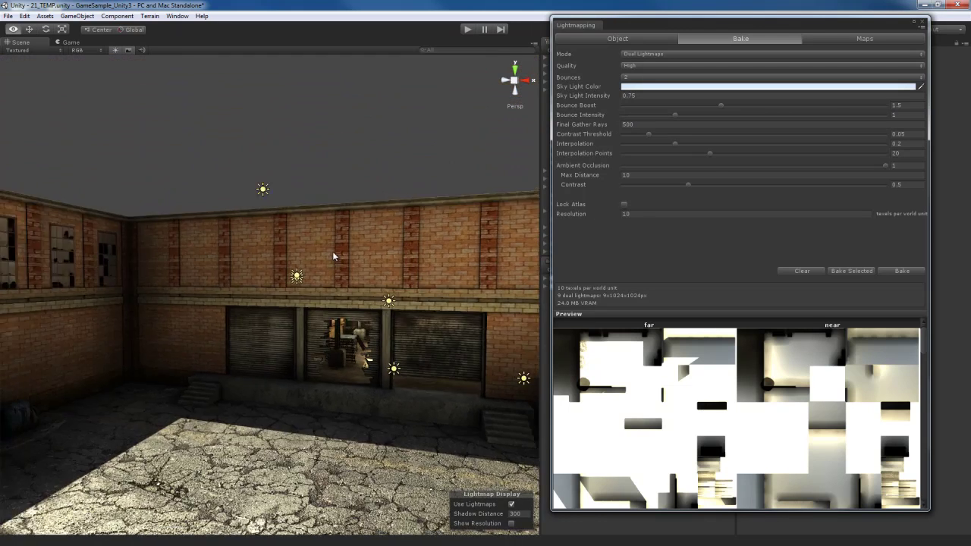
click(263, 190)
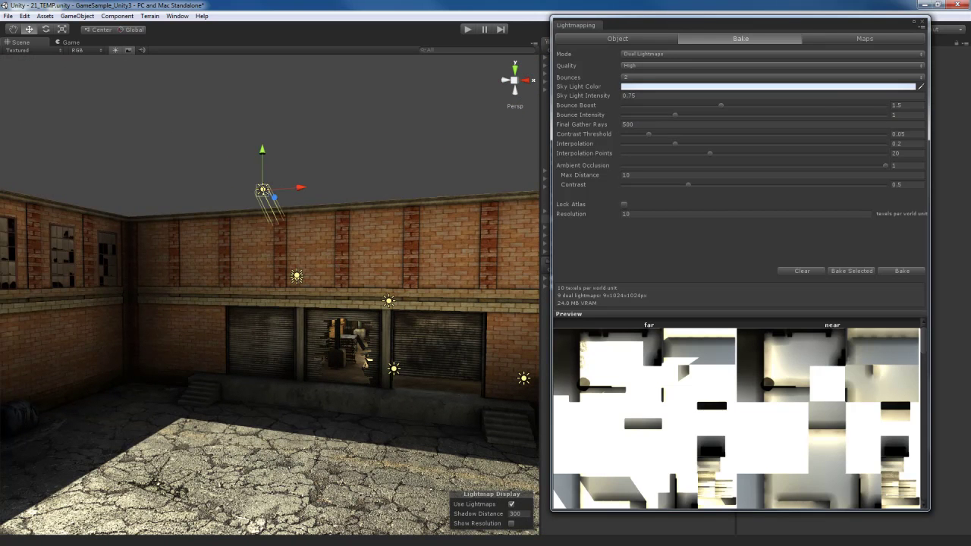
click(616, 38)
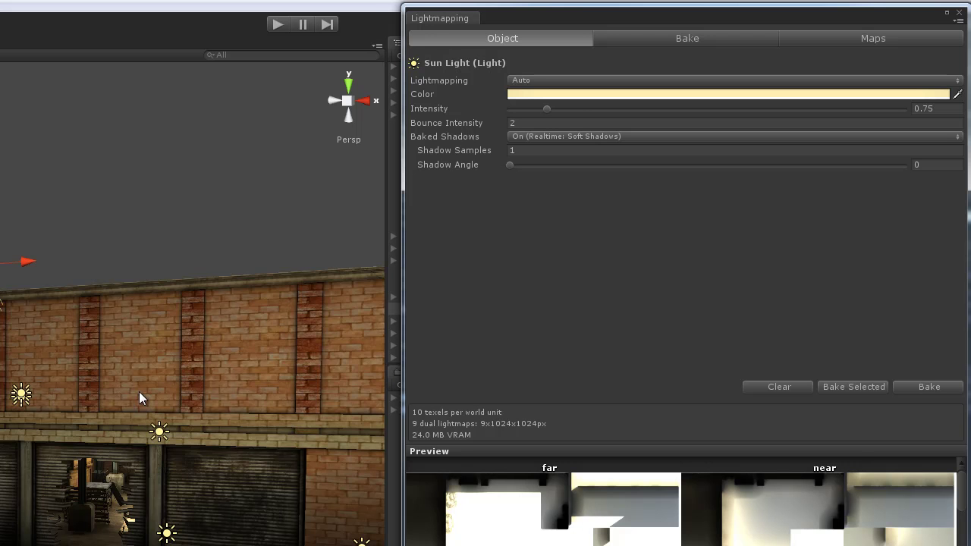
Step: Inspect the baked sunlight and shadows inside the warehouse and close the Lightmapping window
scroll(140, 404, up, 6)
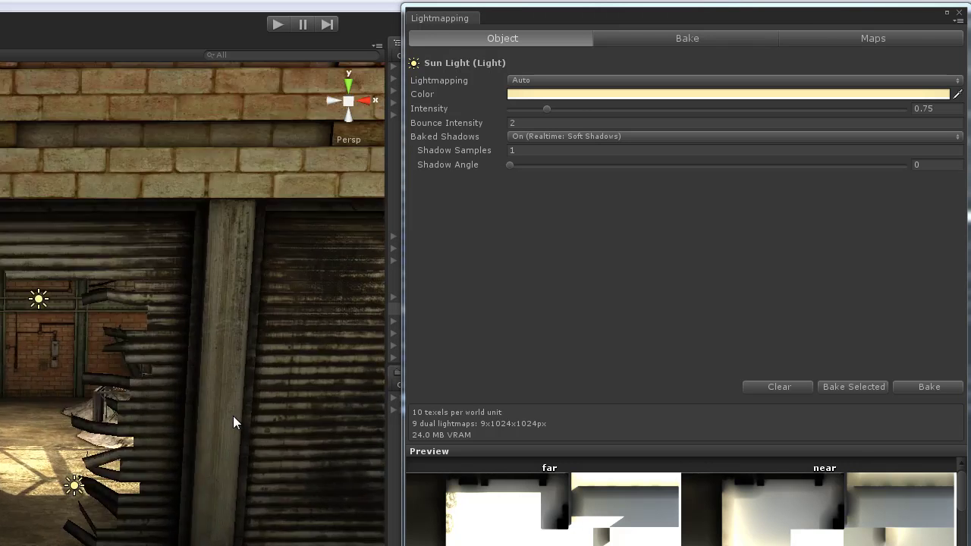
key(w)
right_drag(233, 415, 289, 405)
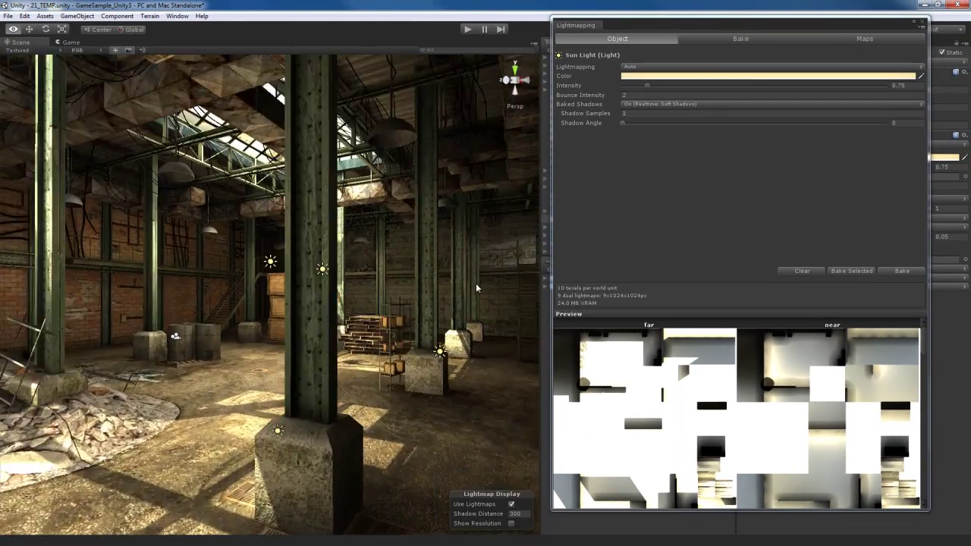
right_drag(476, 289, 423, 318)
right_drag(339, 326, 362, 329)
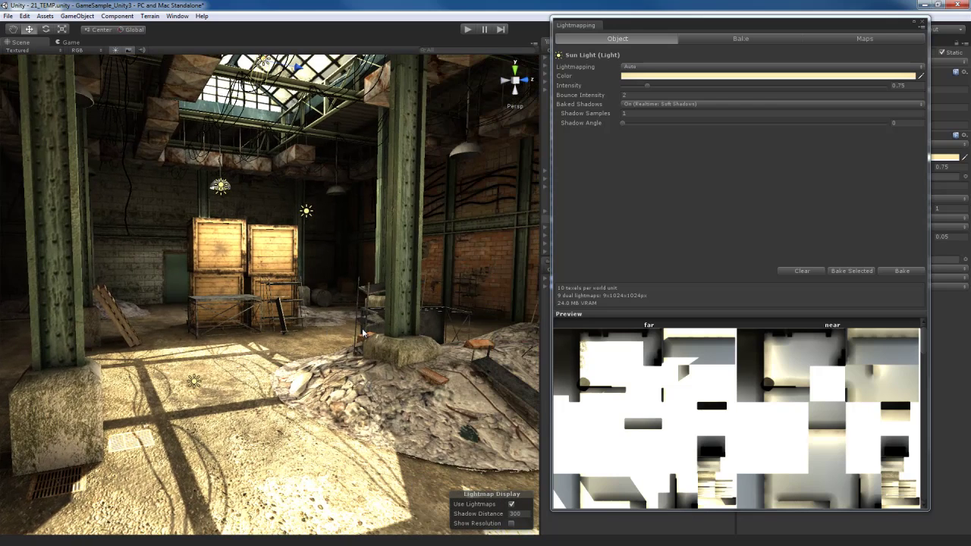
click(922, 25)
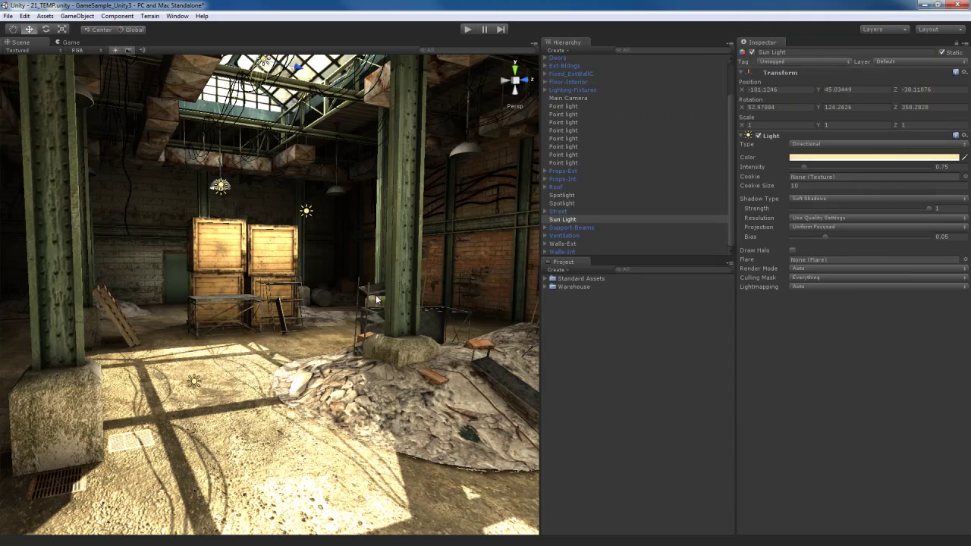
Step: Lower the alpha cutoff of the Warehouse_DebrisPile_B_1 material to about the middle of its range
right_drag(298, 334, 337, 368)
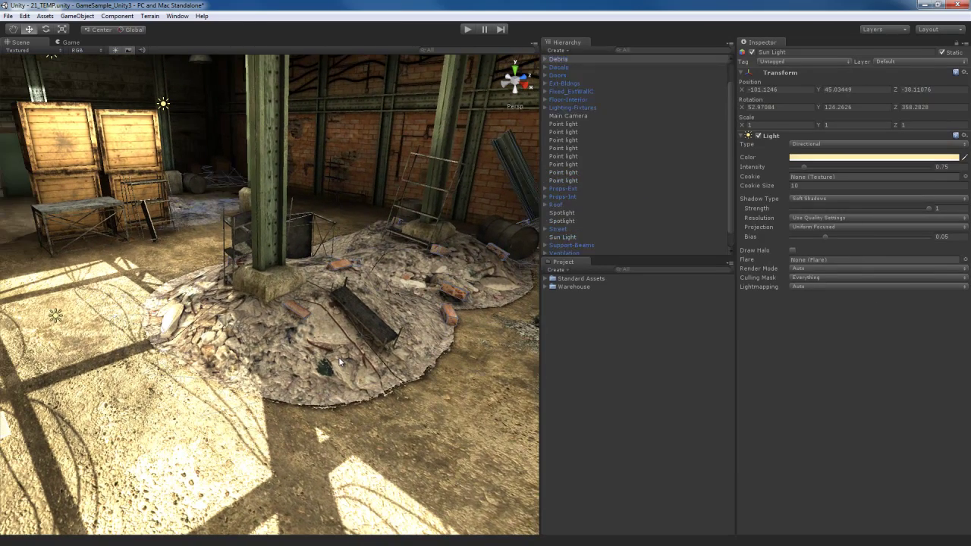
click(340, 363)
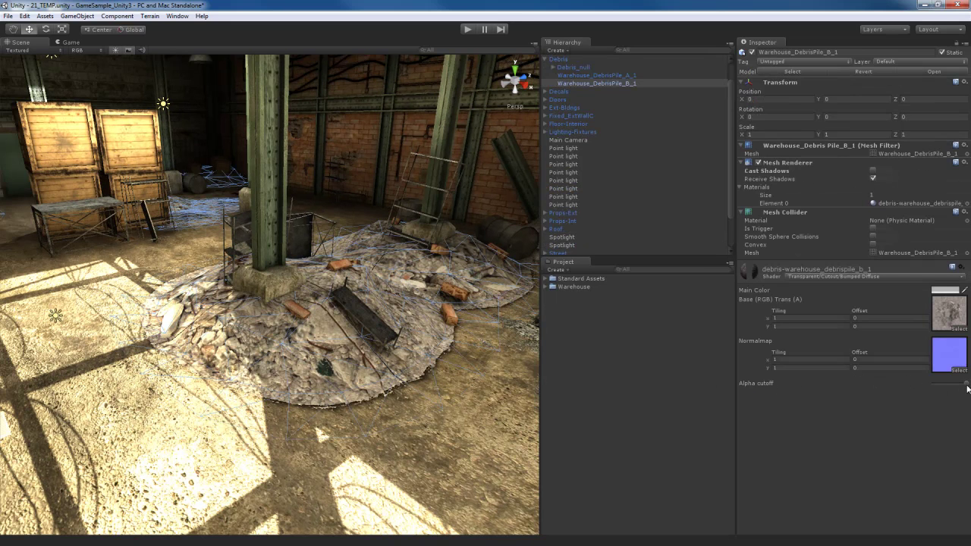
drag(966, 386, 949, 388)
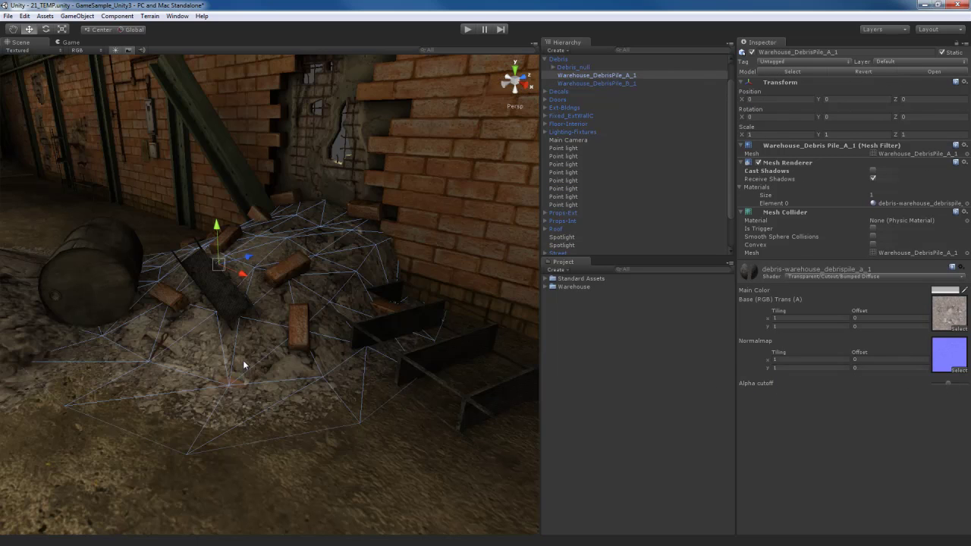
Step: Lower the alpha cutoff of the Warehouse_DecalWallDamage_A_8 material on the brick wall to about the middle of its range
alt+drag(245, 362, 418, 319)
click(321, 317)
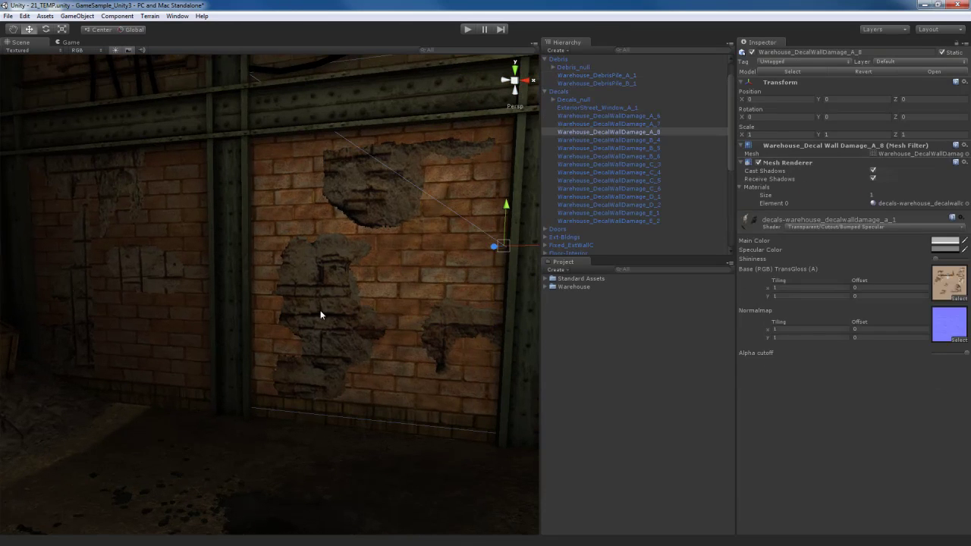
drag(967, 355, 952, 355)
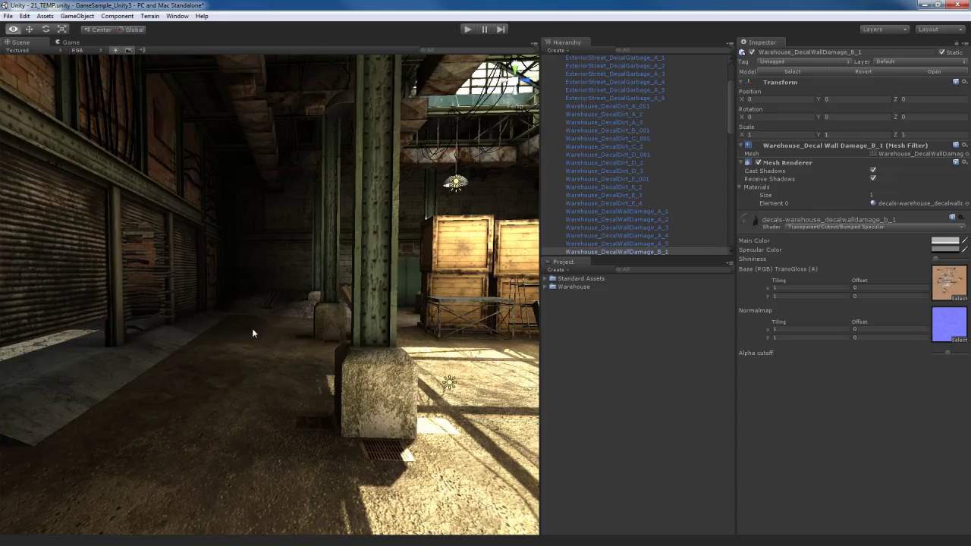
Step: Open the scene's Render Settings with the warehouse exterior in view
right_drag(252, 328, 196, 362)
key(f)
right_drag(338, 360, 290, 350)
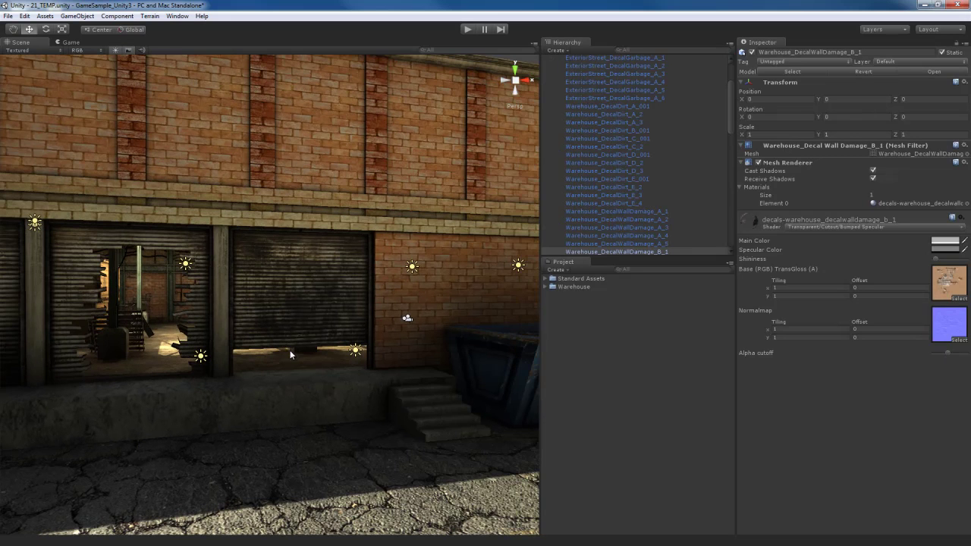
right_drag(294, 332, 275, 323)
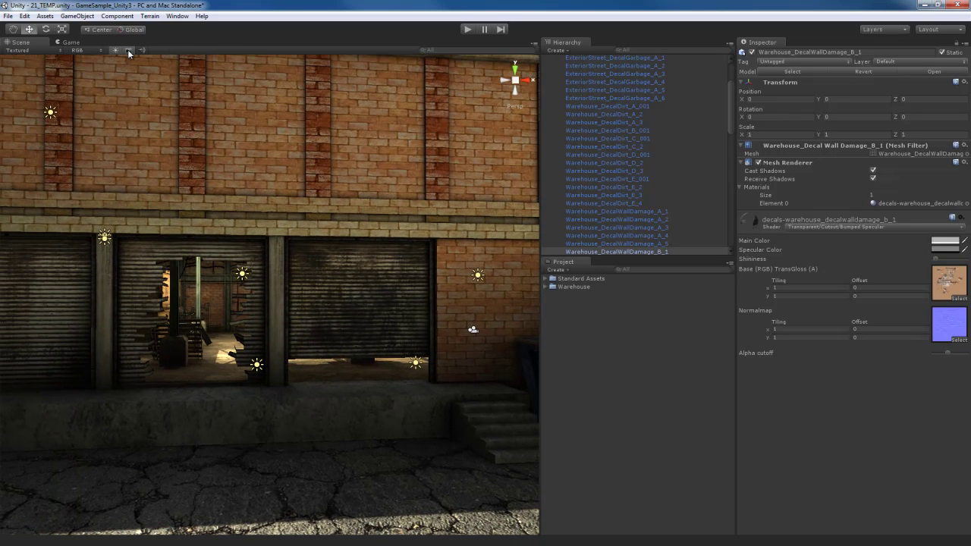
right_drag(130, 68, 350, 231)
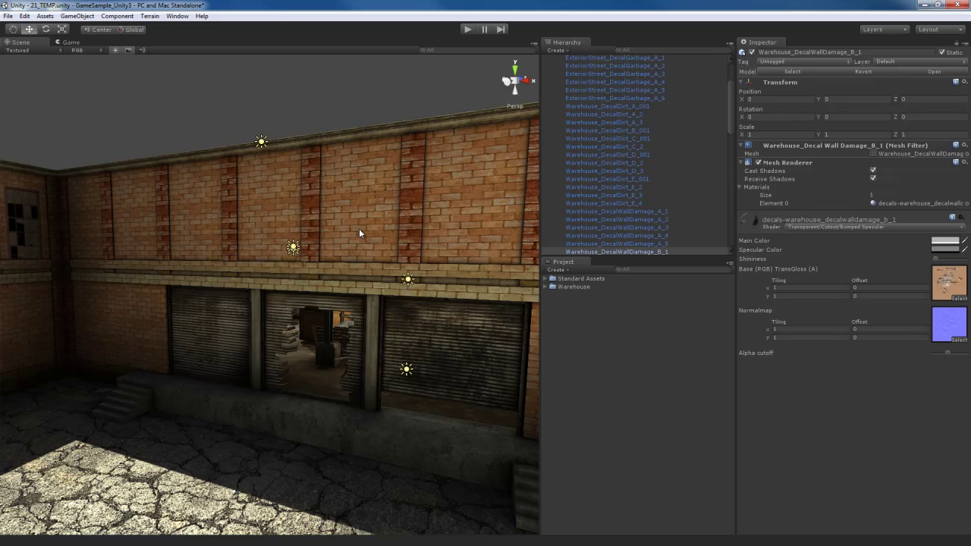
click(25, 16)
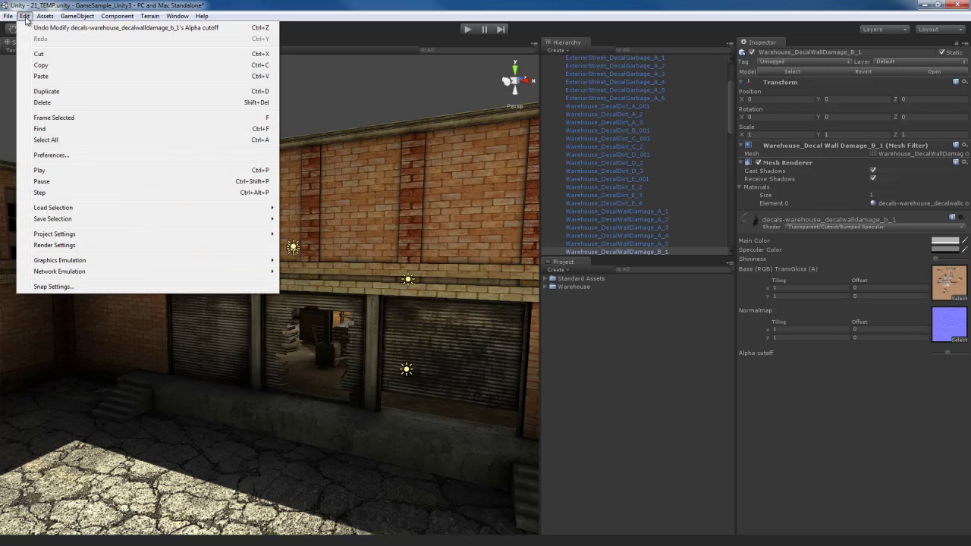
click(64, 245)
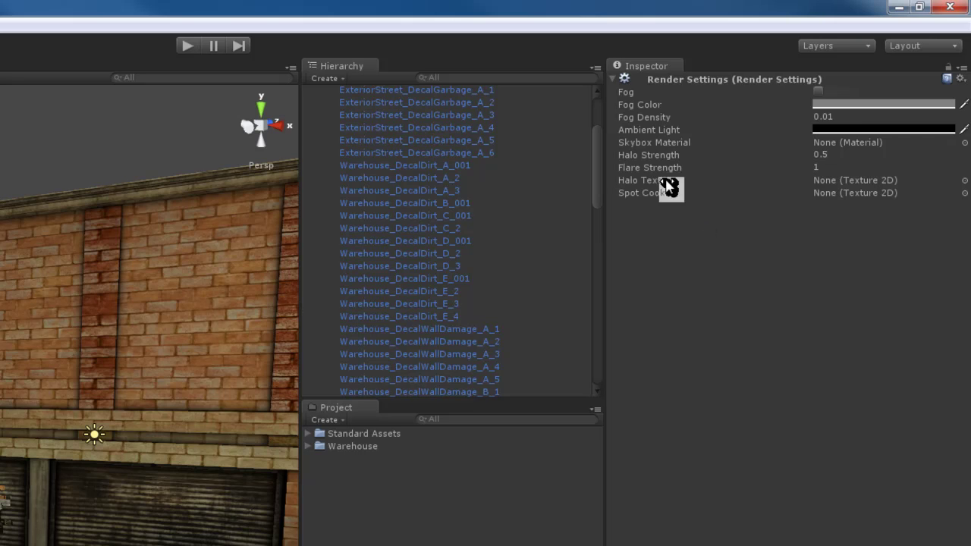
Step: Try a muted red ambient light (H 0, S 112, V 152) and check its effect on the building's exterior and interior
click(838, 130)
mouse_move(168, 440)
mouse_down()
mouse_move(238, 379)
mouse_move(196, 380)
mouse_move(187, 408)
mouse_move(210, 391)
mouse_move(202, 380)
mouse_move(207, 415)
mouse_move(201, 396)
mouse_move(180, 412)
mouse_move(195, 391)
mouse_up()
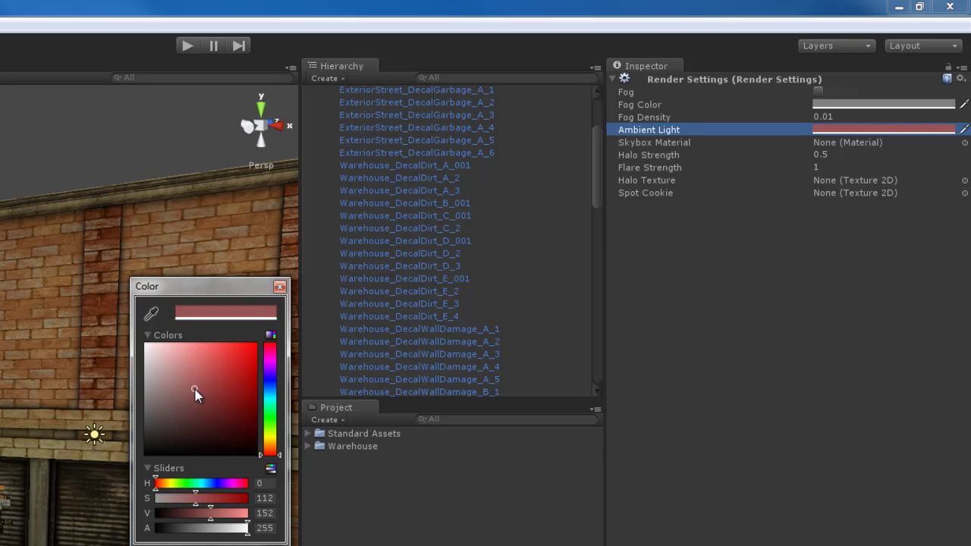
right_drag(26, 468, 26, 499)
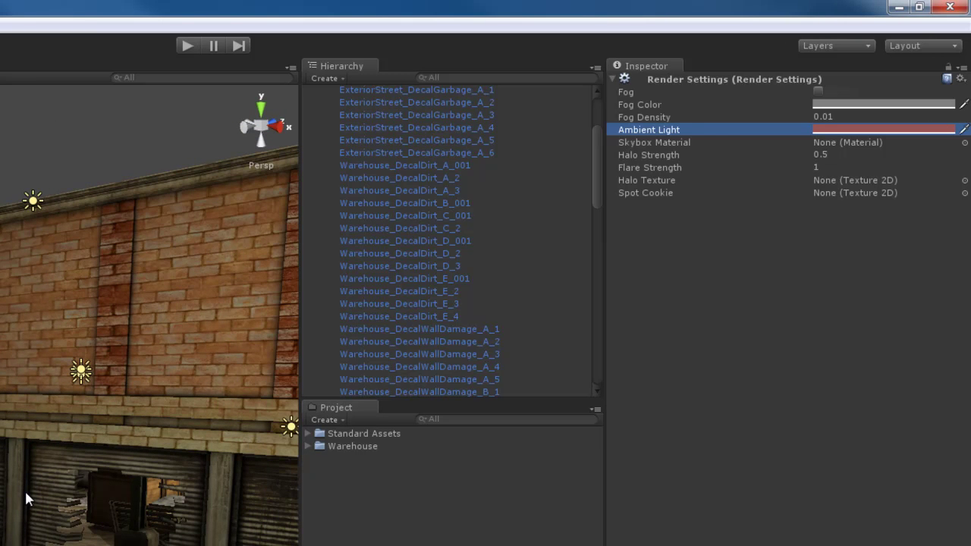
right_drag(26, 498, 45, 480)
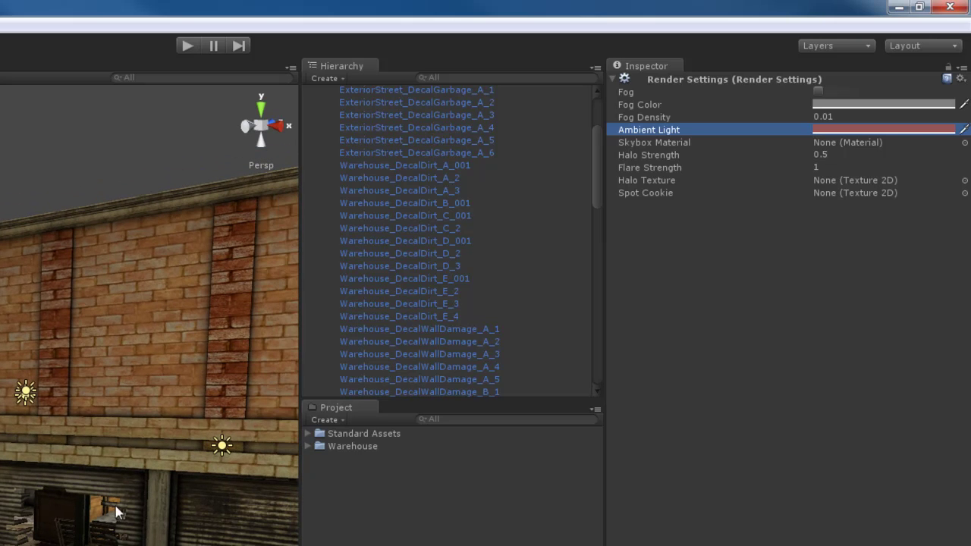
right_drag(9, 541, 53, 540)
key(w)
key(s)
right_drag(3, 506, 18, 499)
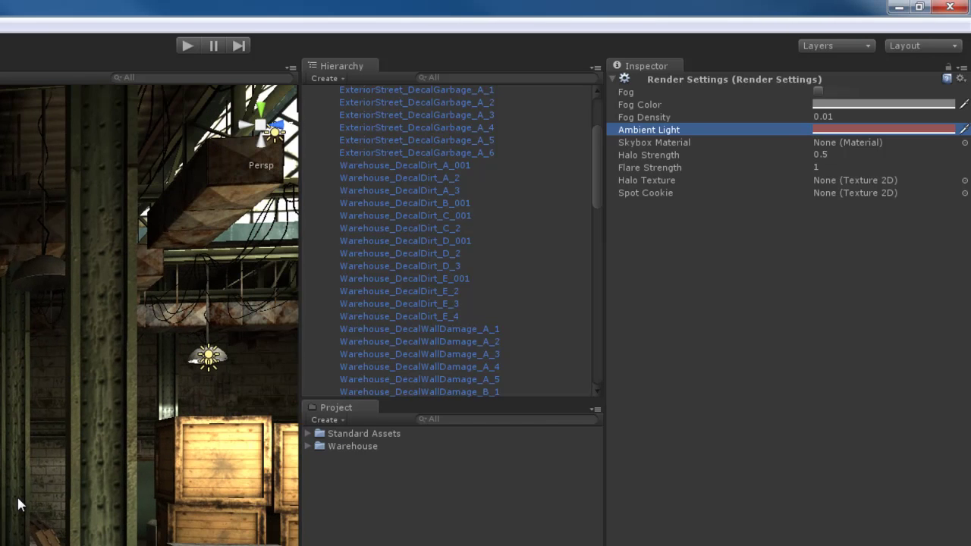
Step: Set the ambient light color to black (H 0, S 0, V 0) and close the color picker
click(844, 129)
mouse_move(192, 391)
mouse_down()
mouse_move(161, 406)
mouse_move(135, 457)
mouse_up()
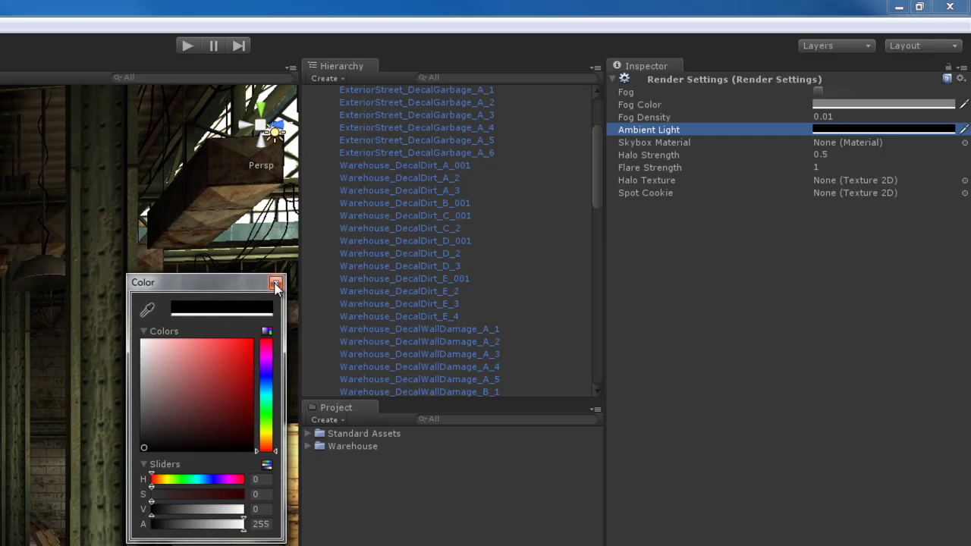
click(276, 283)
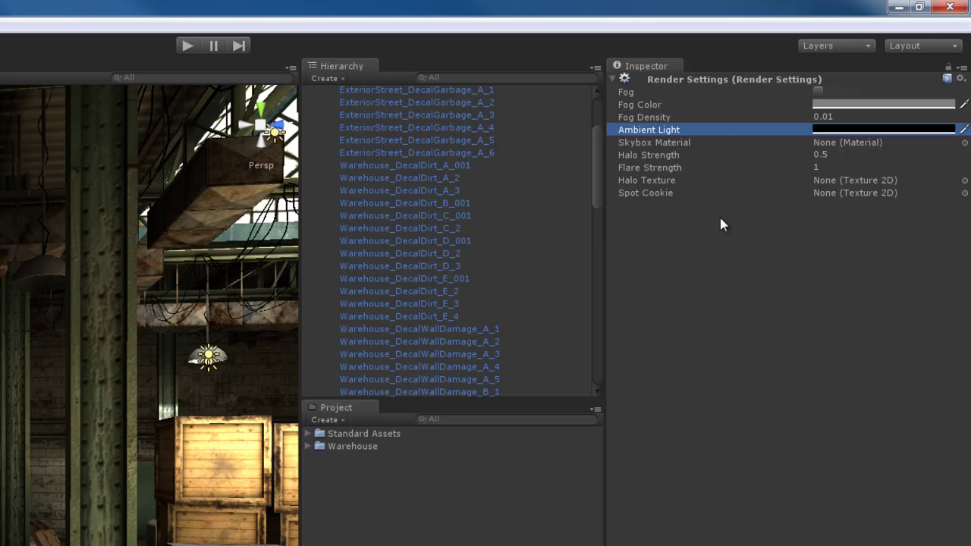
Step: Examine the empty sky above the courtyard and highlight the Skybox Material setting in the Render Settings
right_drag(113, 407, 157, 329)
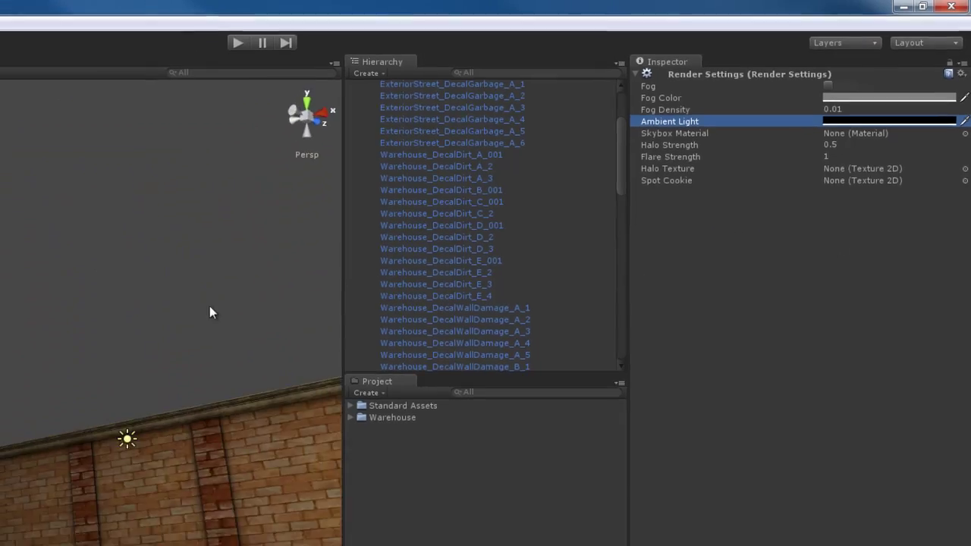
right_drag(206, 252, 449, 230)
right_drag(288, 245, 392, 255)
middle_drag(391, 256, 371, 369)
middle_drag(365, 266, 361, 299)
right_drag(361, 300, 368, 233)
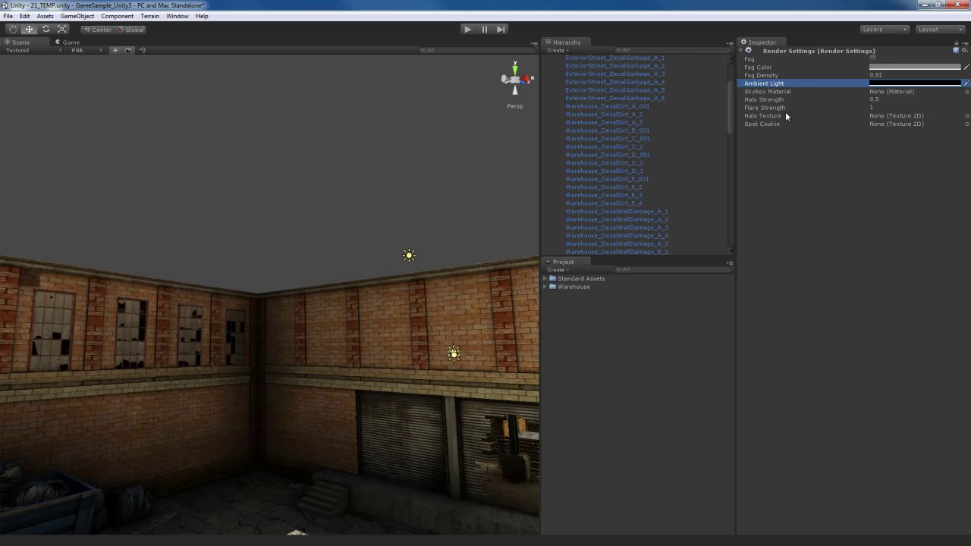
click(754, 93)
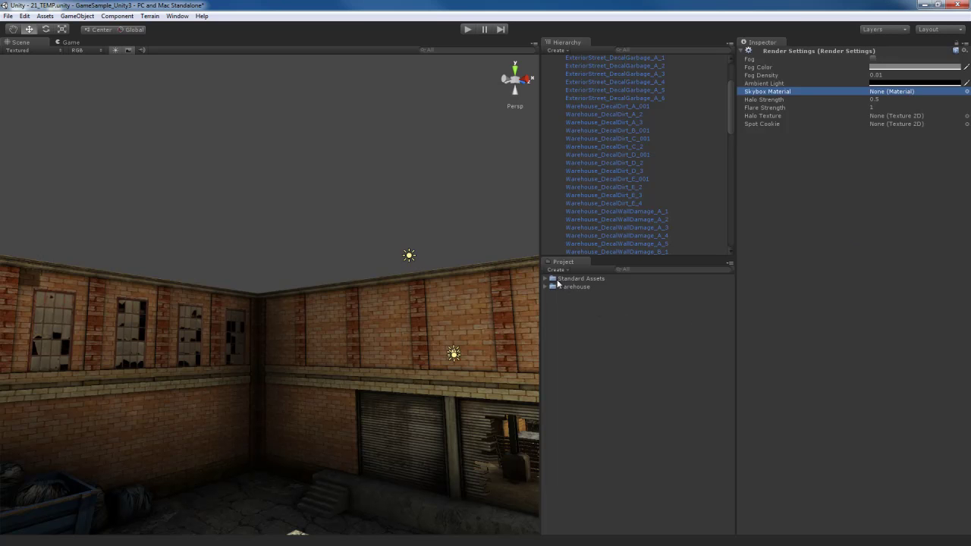
Step: Expand the Skyboxes folder inside Standard Assets and collapse its Textures subfolder
click(581, 279)
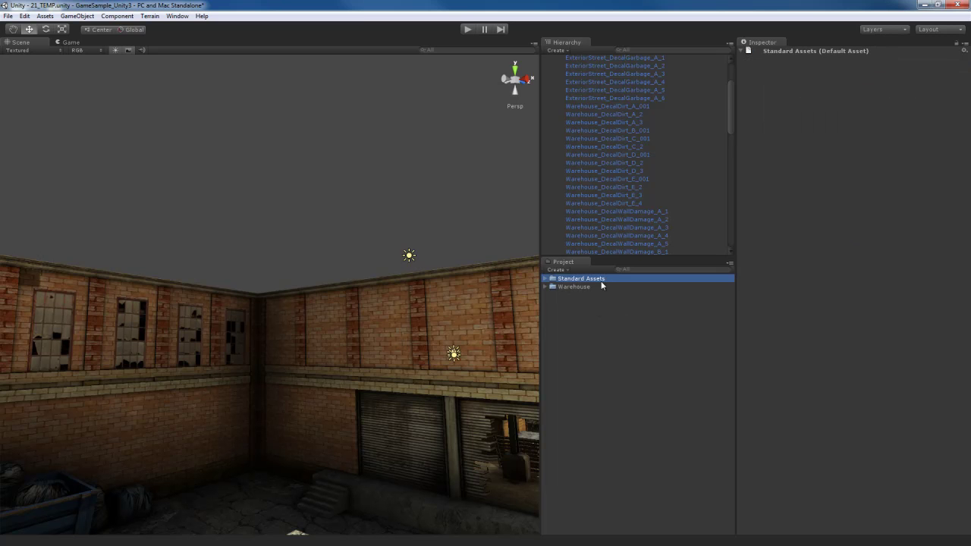
click(545, 279)
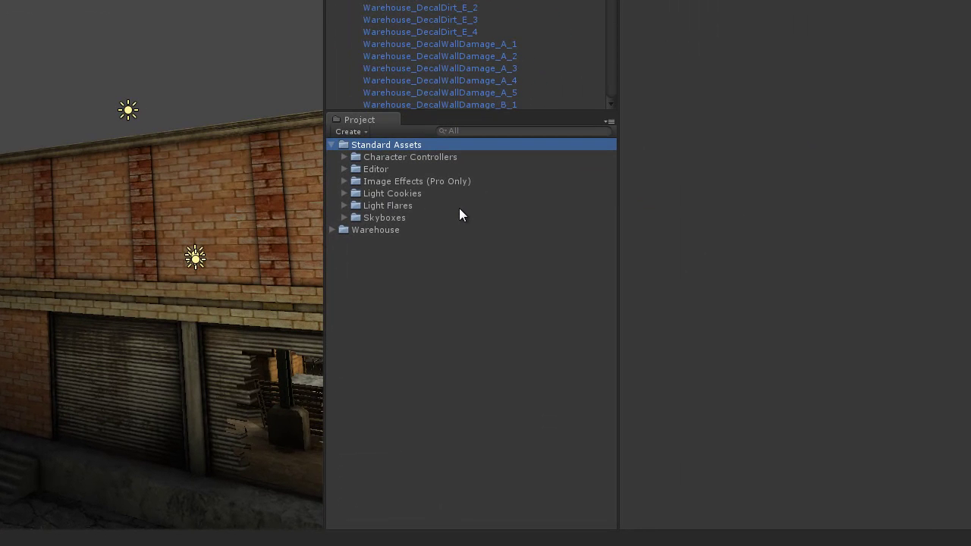
click(379, 219)
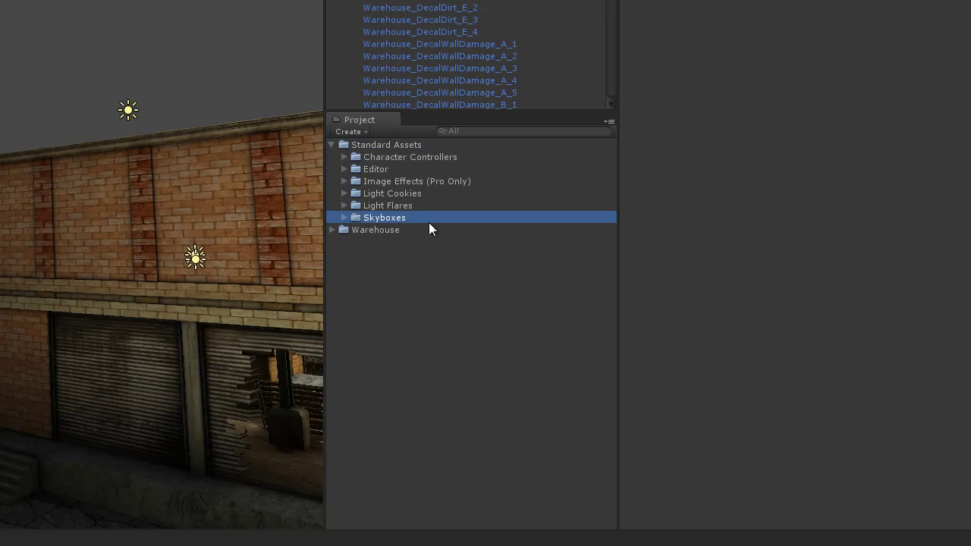
click(343, 218)
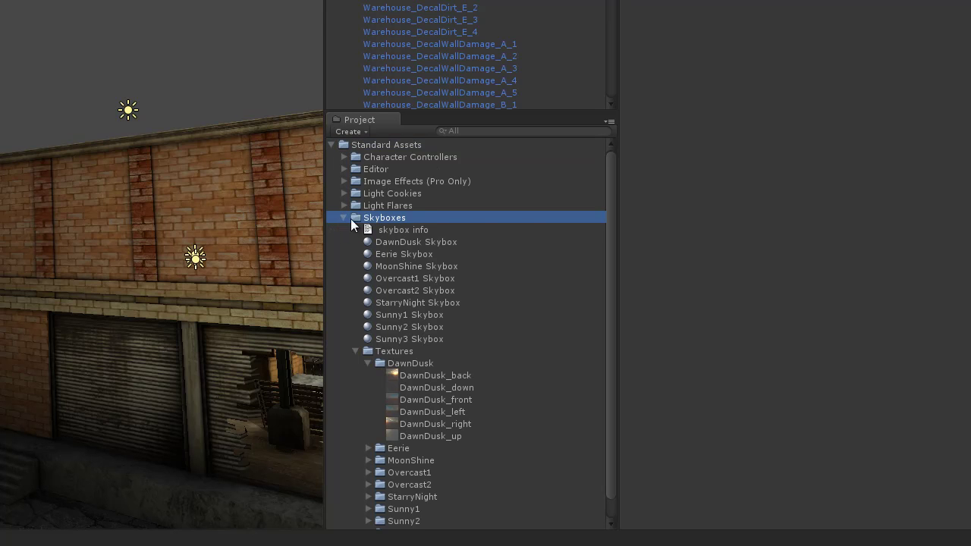
click(367, 364)
click(357, 351)
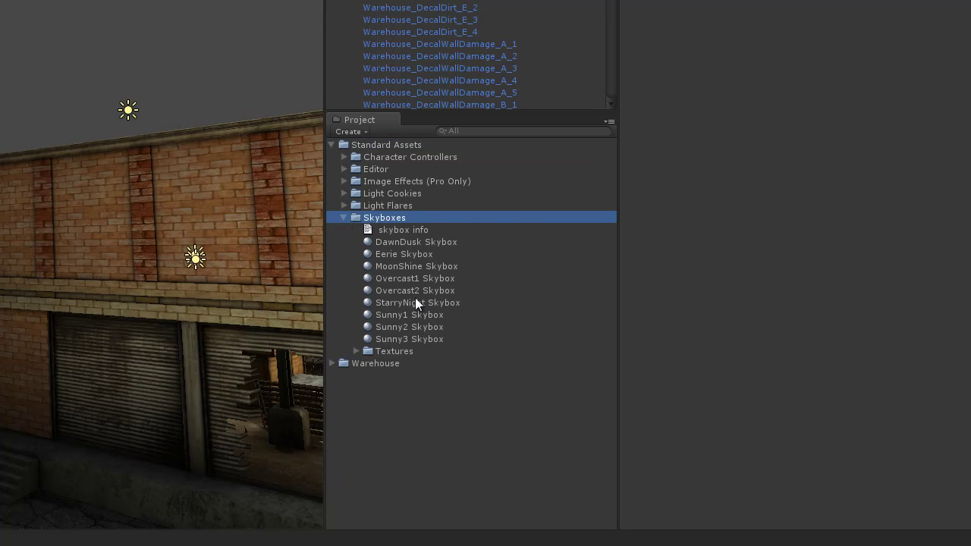
Step: Preview the DawnDusk, Eerie, MoonShine, Overcast1 and Overcast2 skybox materials, ending on DawnDusk Skybox
click(401, 242)
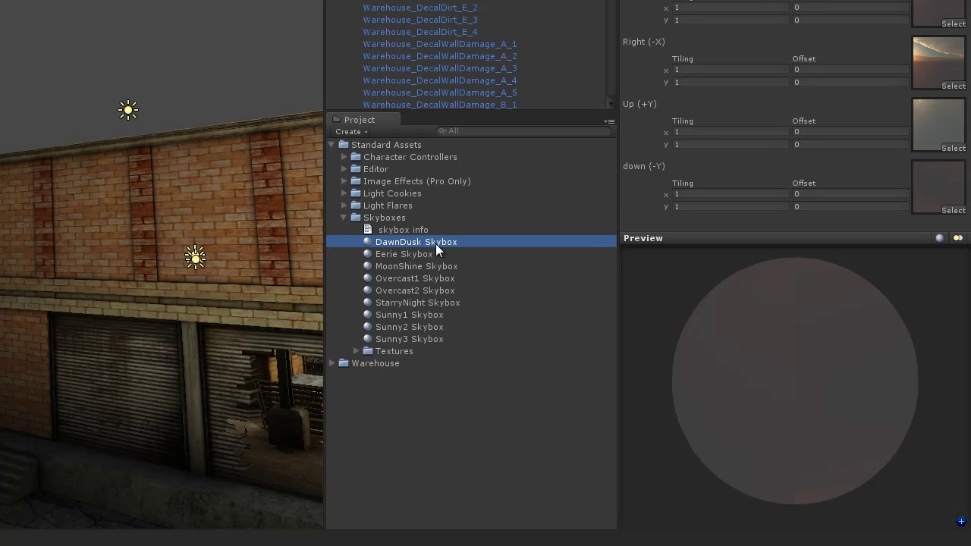
click(761, 363)
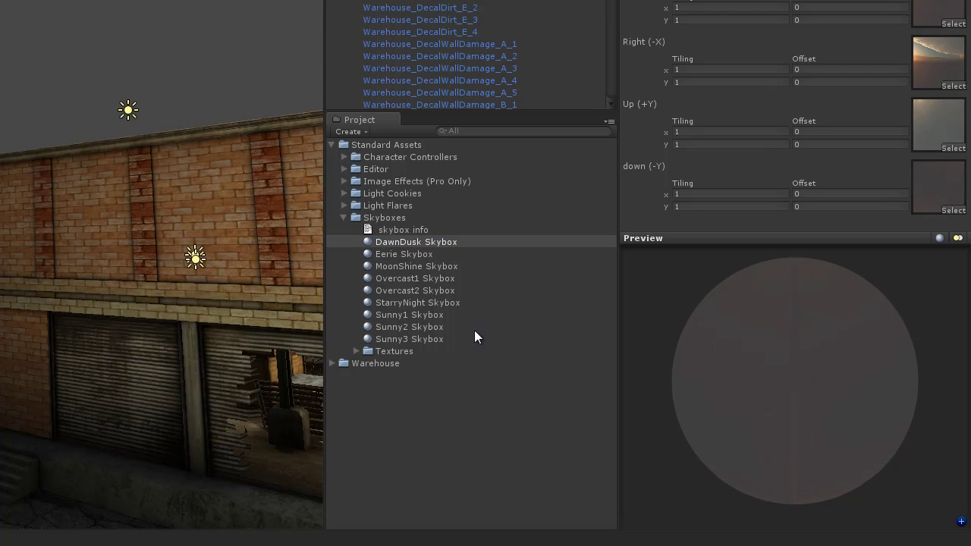
click(409, 255)
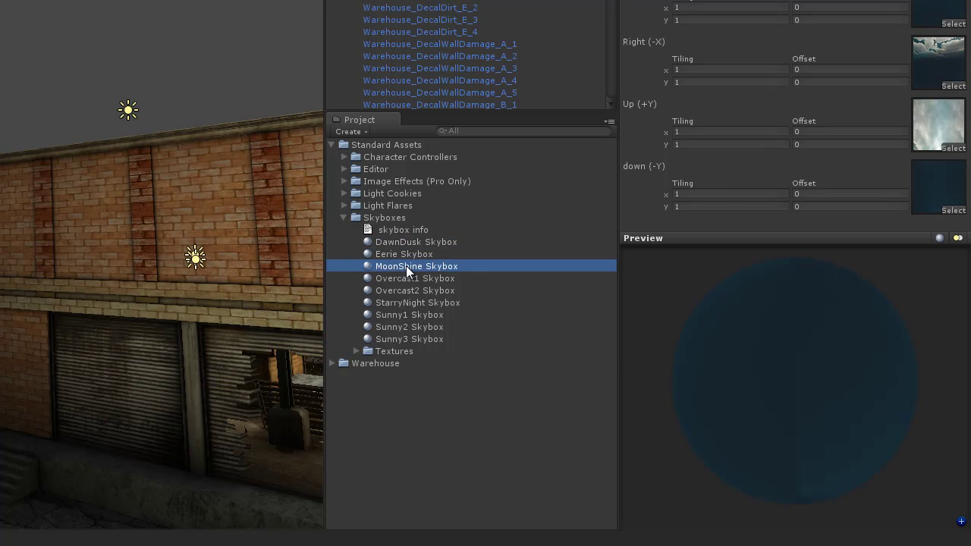
click(406, 266)
click(404, 281)
click(402, 292)
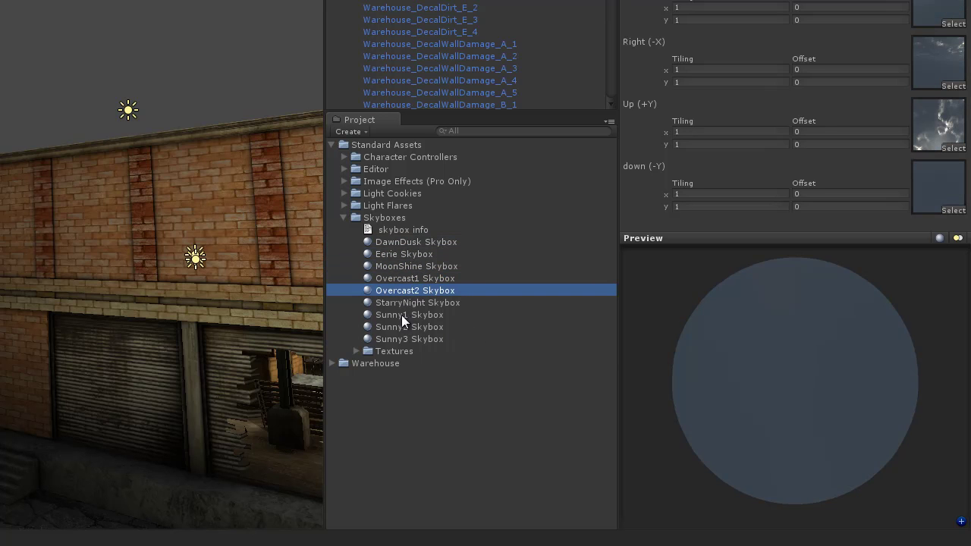
click(395, 243)
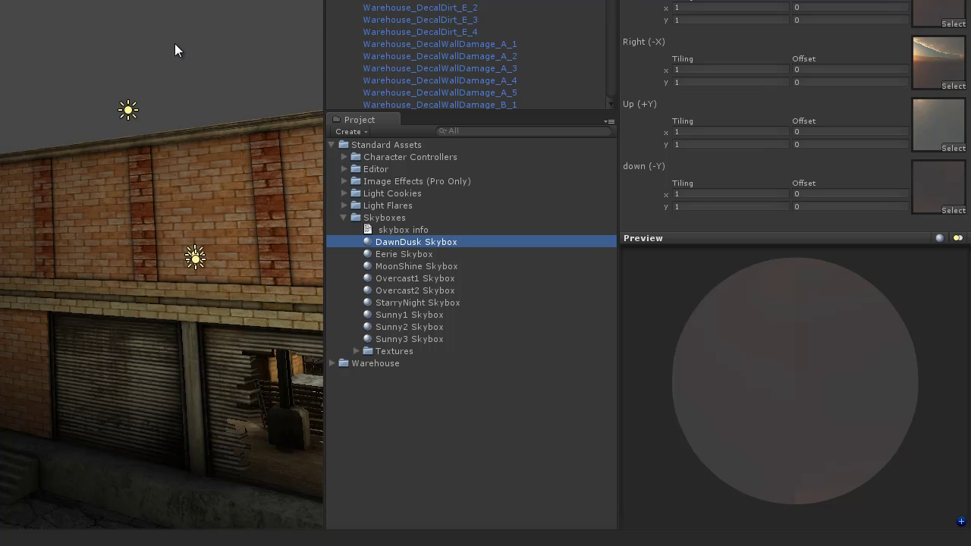
Step: Assign DawnDusk Skybox as the Skybox Material in the Render Settings
right_drag(181, 186, 174, 142)
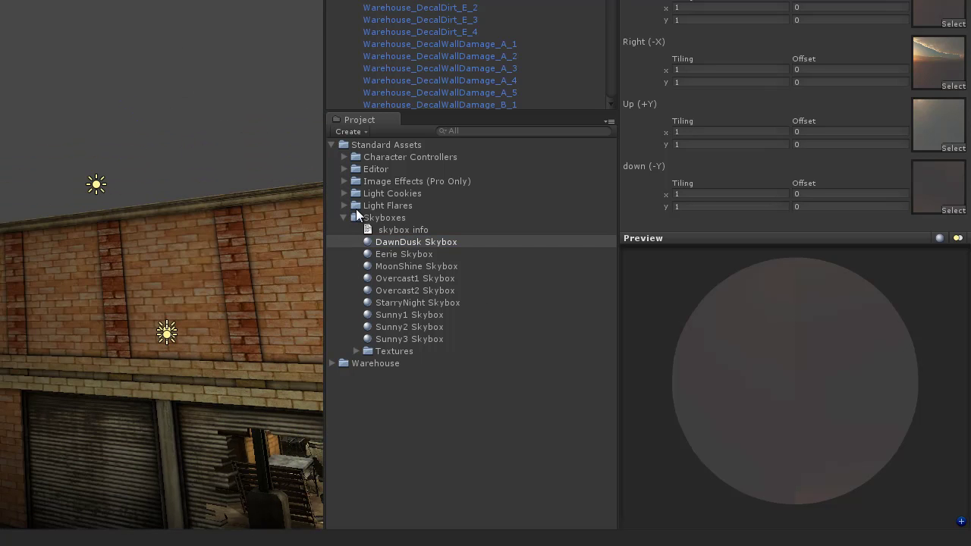
click(25, 16)
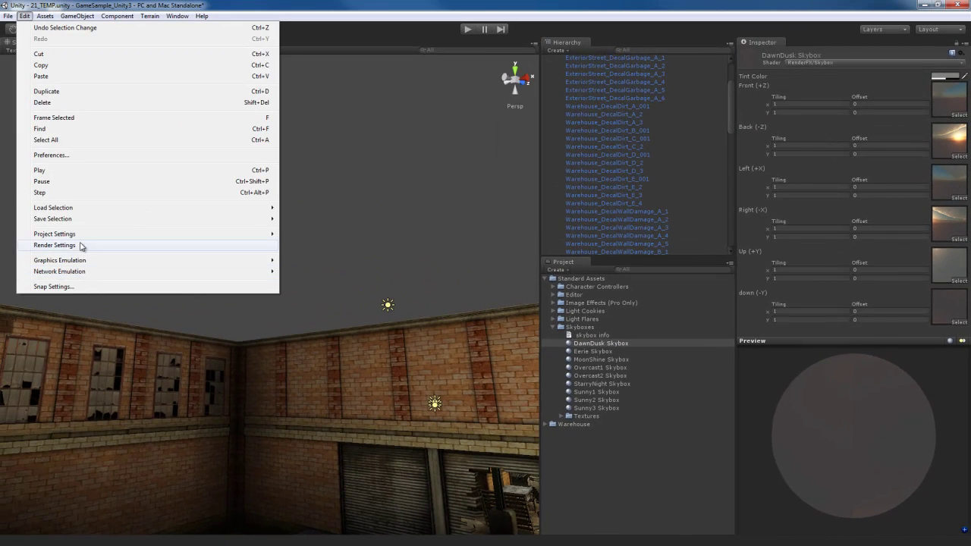
click(54, 245)
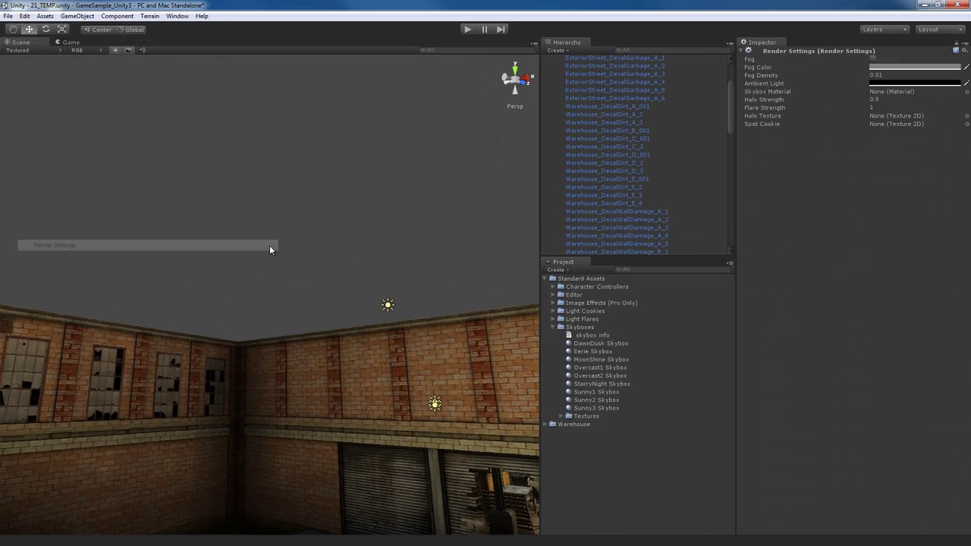
click(855, 91)
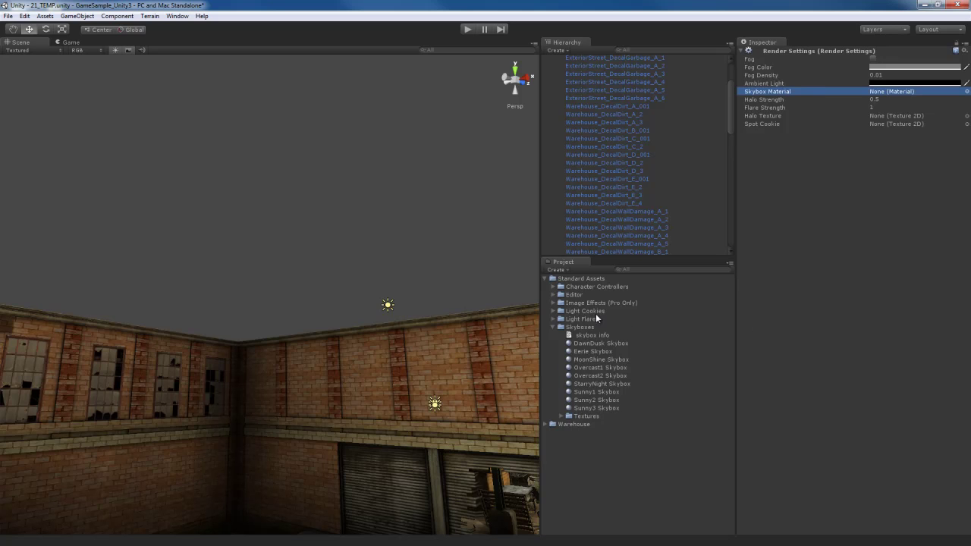
click(578, 345)
drag(579, 345, 905, 90)
Step: Examine the dusk sky above the warehouse roof and courtyard walls from several angles
right_drag(363, 313, 333, 376)
key(w)
right_drag(413, 355, 374, 216)
click(385, 300)
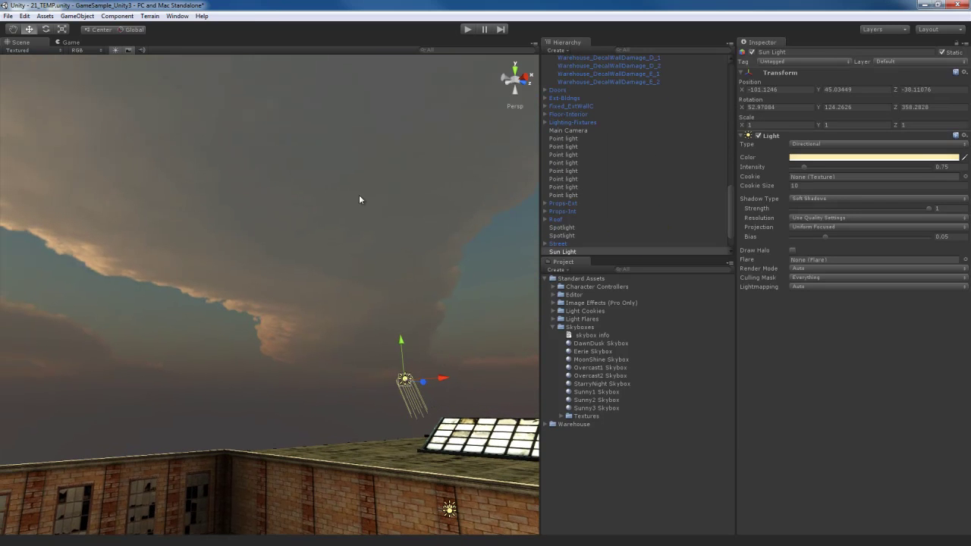
right_drag(326, 338, 359, 361)
middle_drag(316, 410, 339, 352)
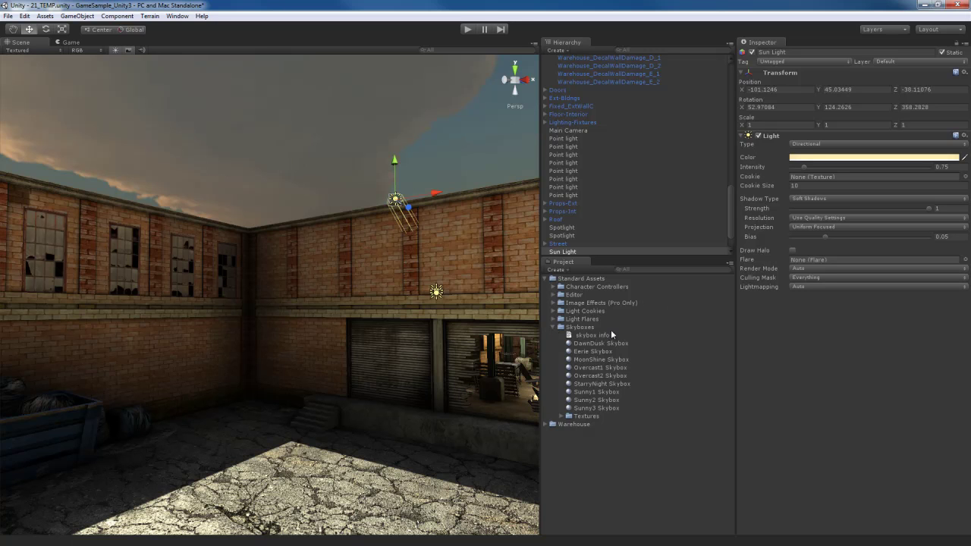
click(562, 417)
click(560, 417)
right_drag(447, 299, 119, 190)
right_drag(196, 199, 391, 313)
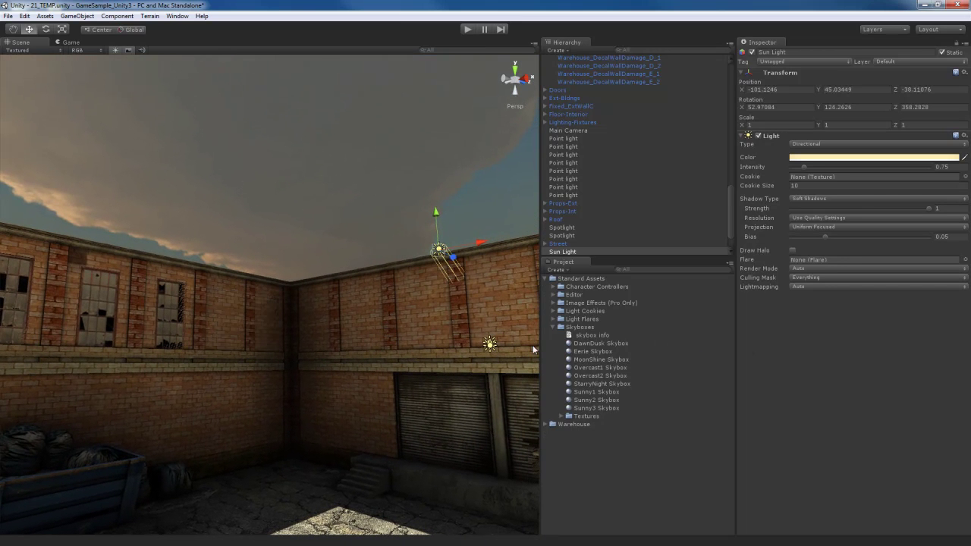
Step: Collapse the Skyboxes and Standard Assets folders and expand the Warehouse folder in the project
click(552, 327)
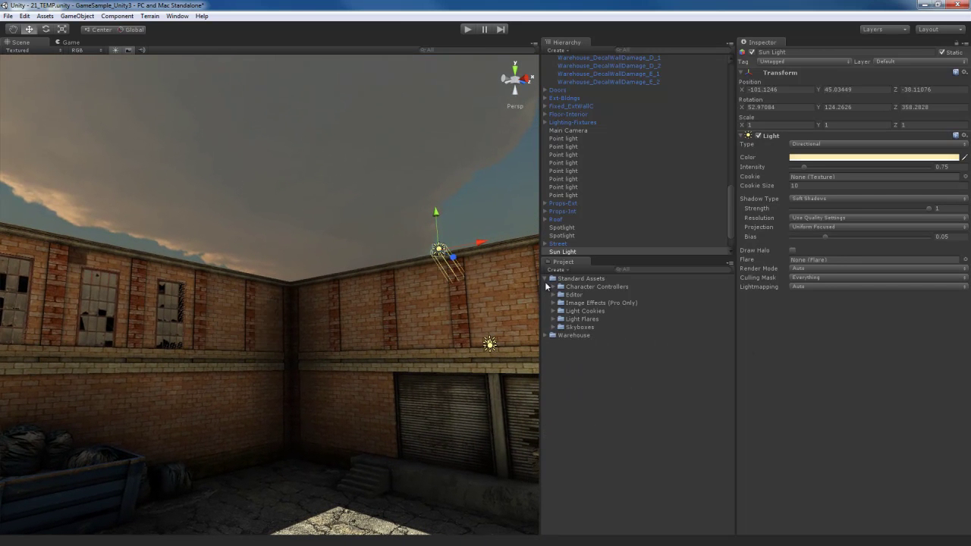
click(544, 277)
click(545, 286)
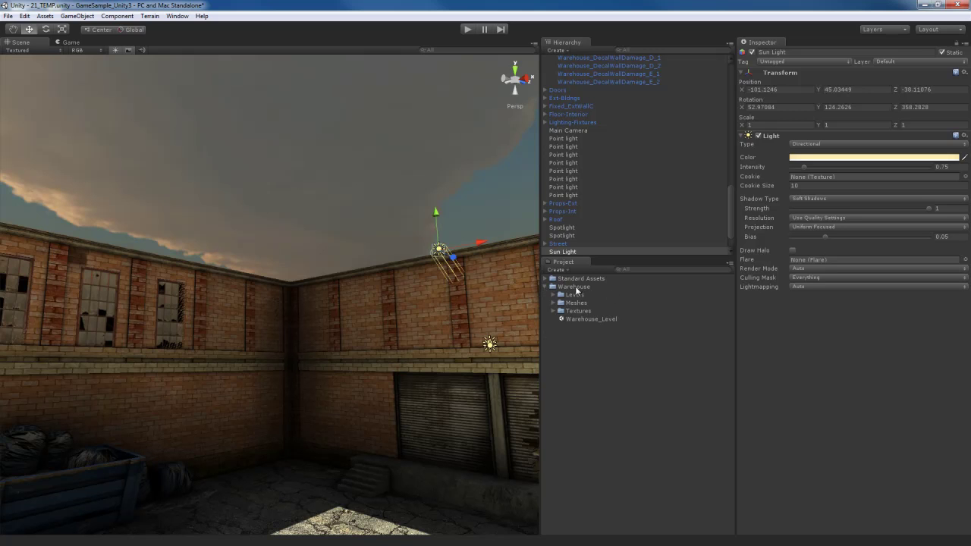
Step: Create a new material in the Warehouse folder and name it Warehouse Sky
right_click(574, 288)
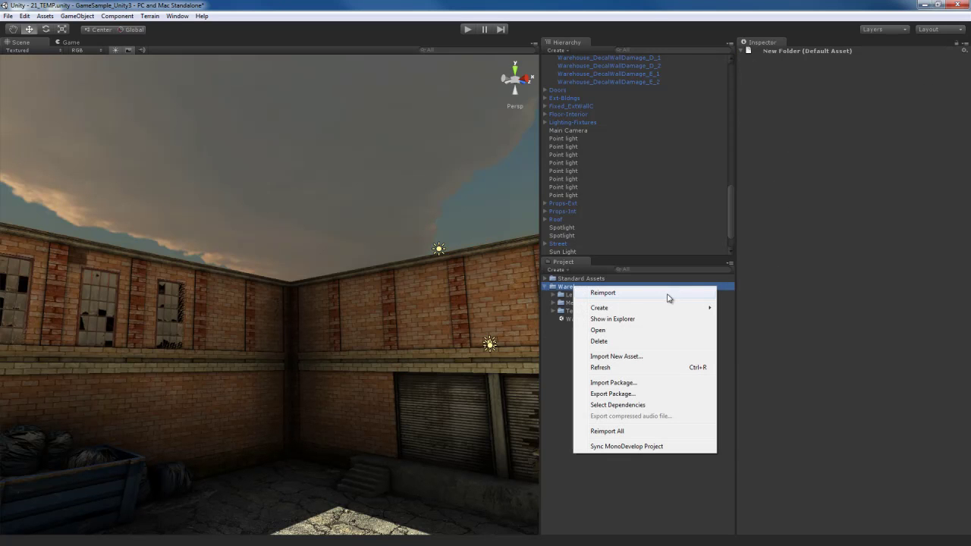
mouse_move(648, 310)
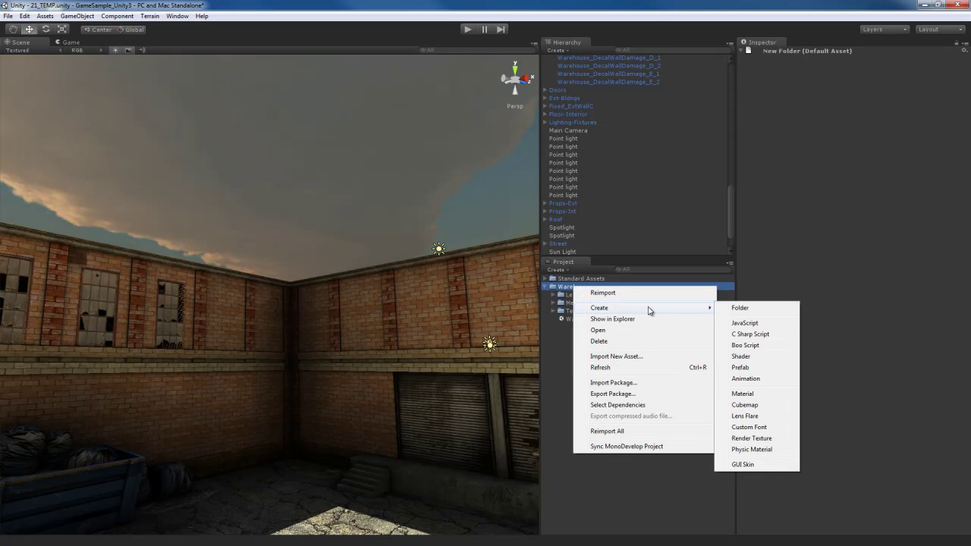
click(761, 398)
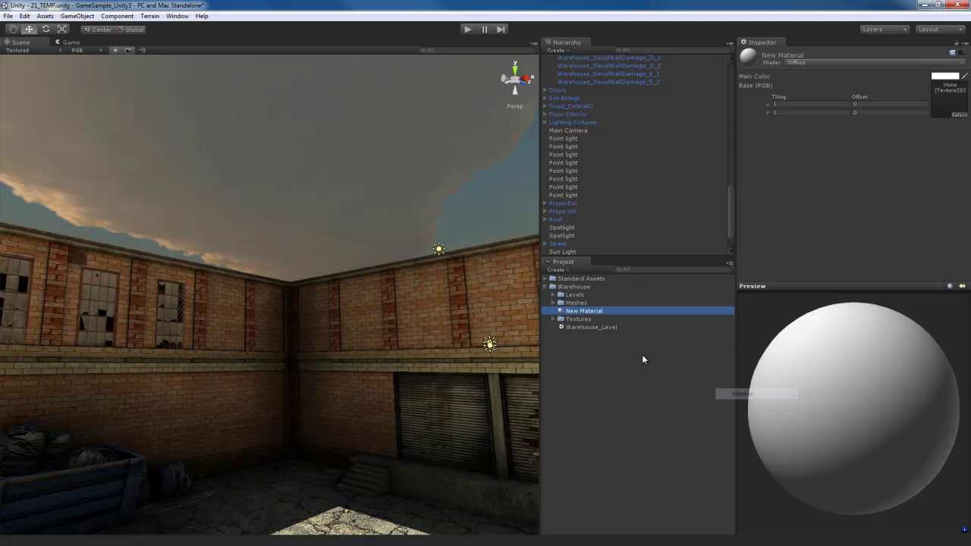
click(590, 313)
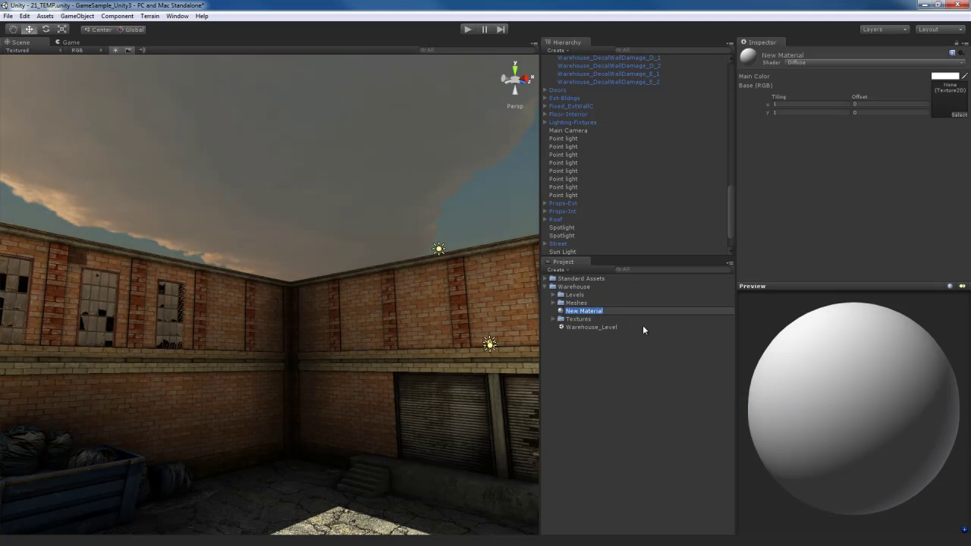
text(Skybox)
key(ctrl+a)
text(Warehouse Sky)
key(Return)
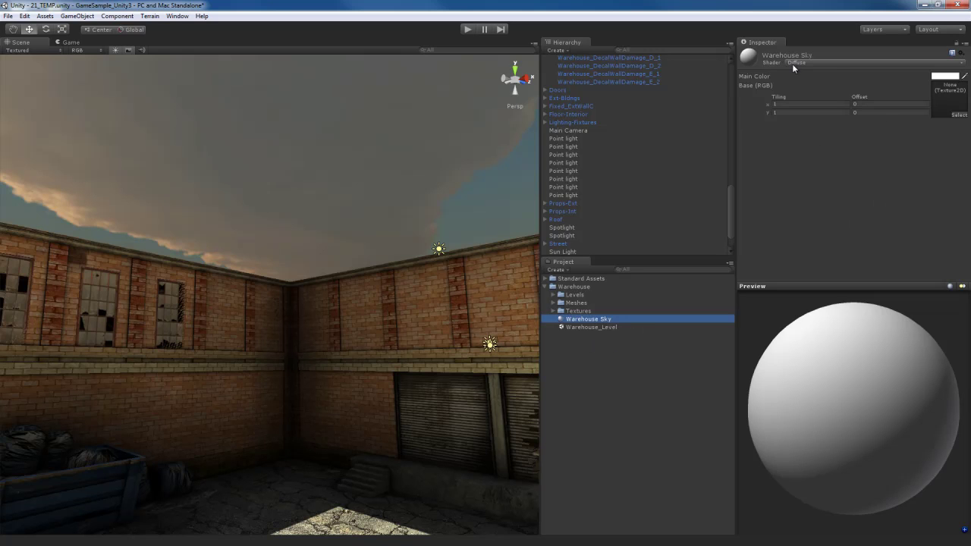
Step: Set the shader of the Warehouse Sky material to RenderFX/Skybox
click(848, 63)
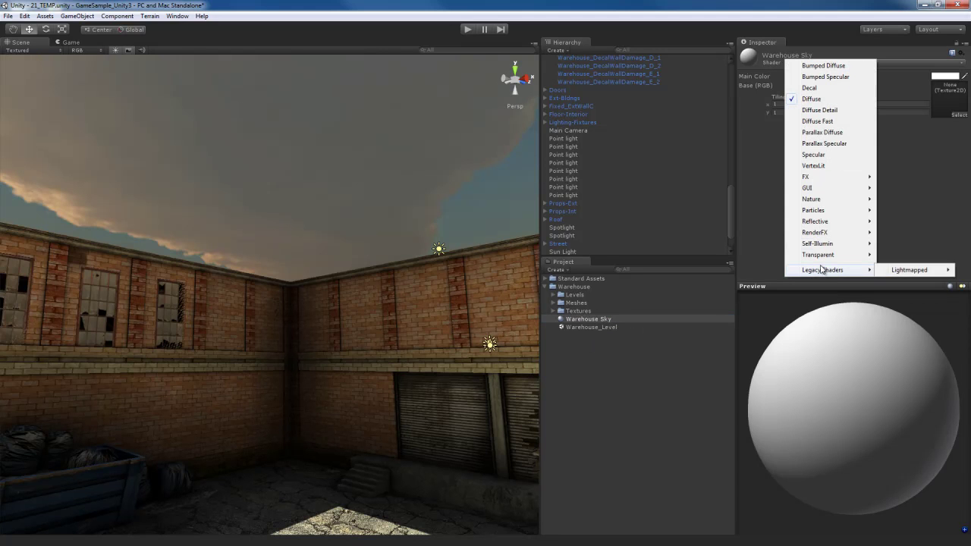
mouse_move(822, 235)
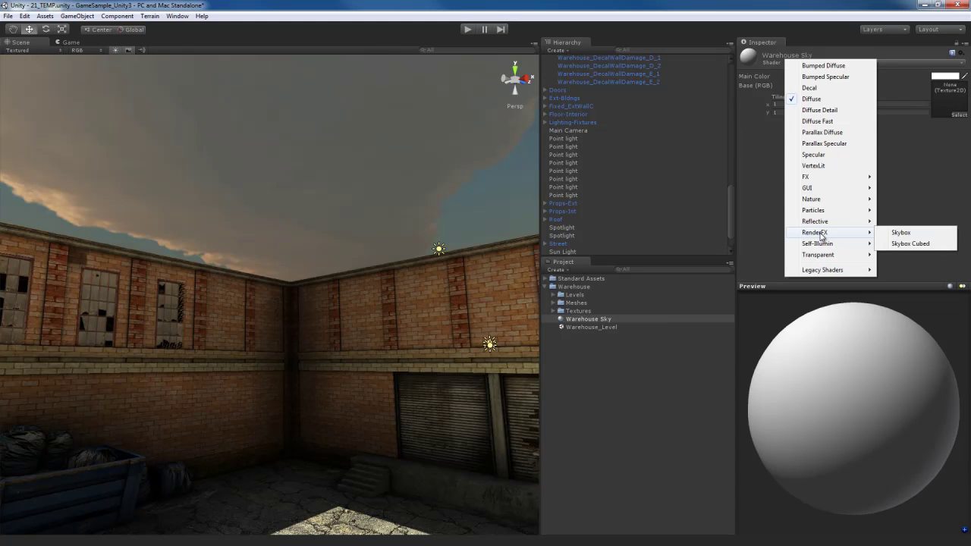
click(915, 234)
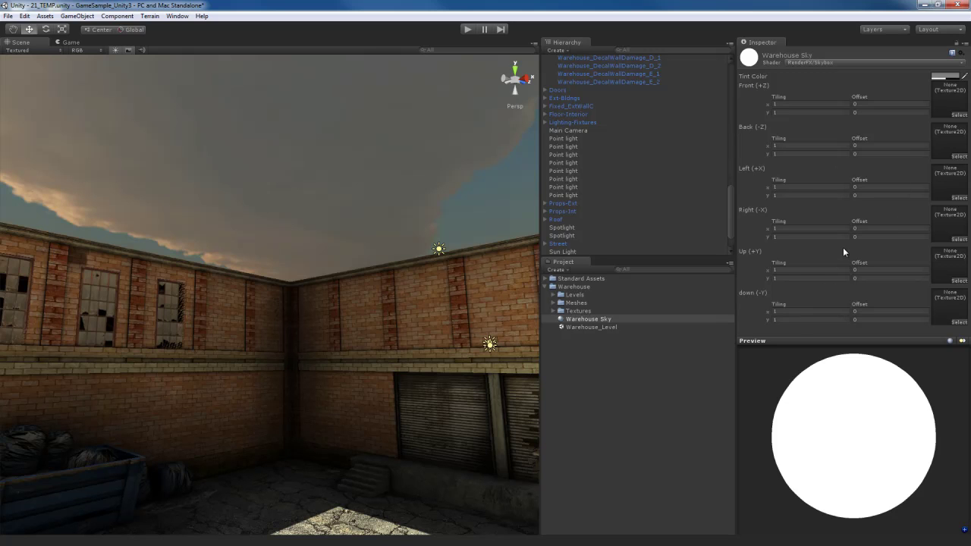
Step: Expand the Warehouse Textures folder and preview the Sky_Back, Sky_Down, Sky_Front, Sky_Left, Sky_Right and Sky_Up textures
click(553, 311)
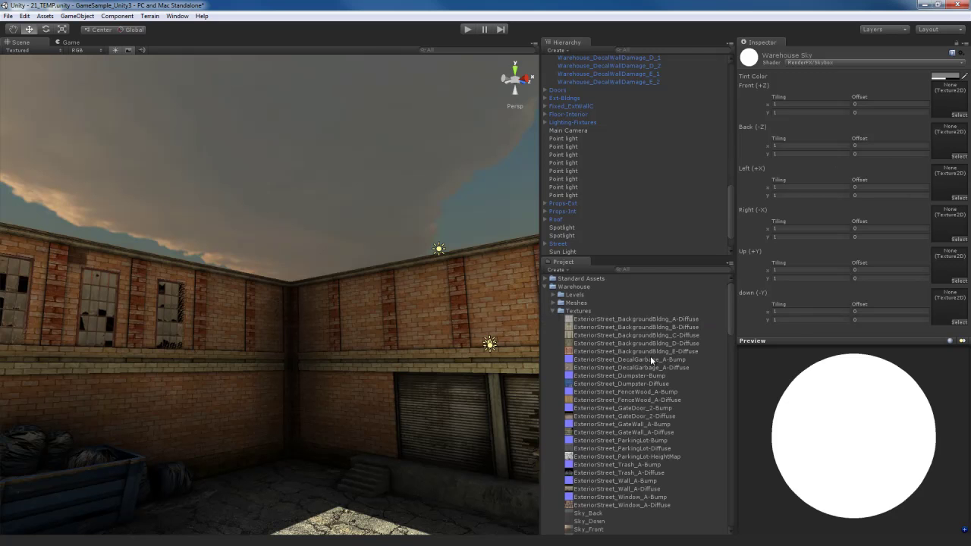
scroll(650, 355, down, 10)
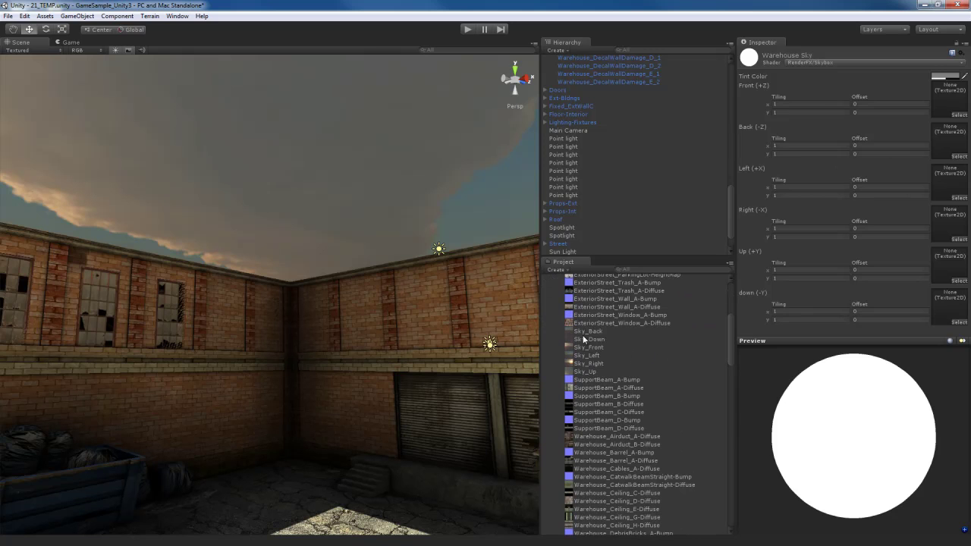
click(584, 333)
click(589, 339)
click(592, 348)
click(595, 355)
click(596, 364)
click(595, 373)
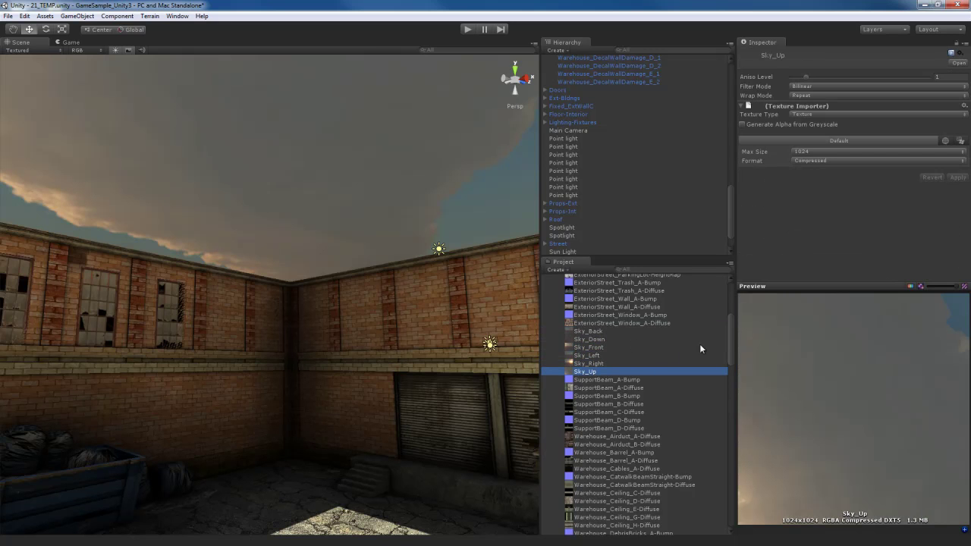
Step: Assign Sky_Front to the Front (+Z) slot and Sky_Back to the Back (-Z) slot of the Warehouse Sky material
drag(730, 320, 731, 488)
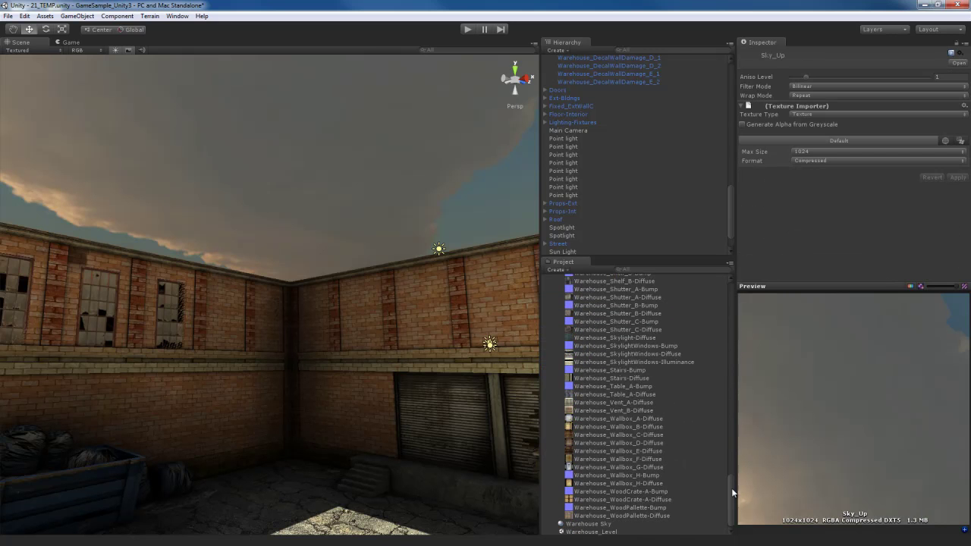
click(595, 524)
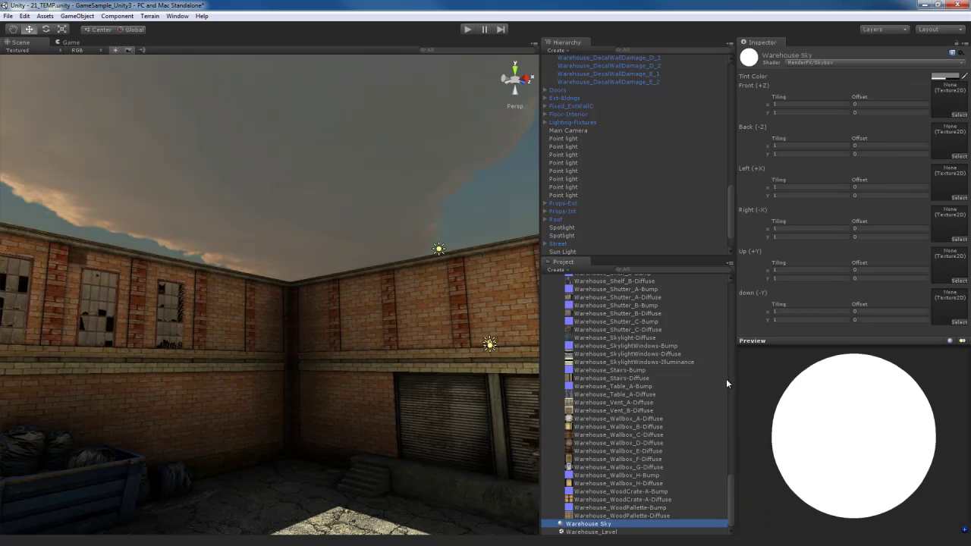
click(733, 362)
scroll(733, 361, up, 8)
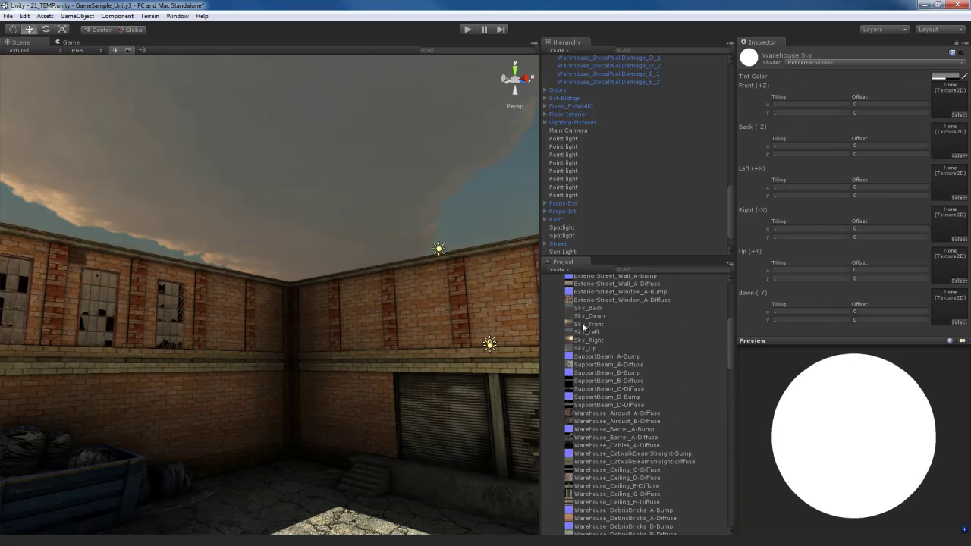
drag(588, 325, 951, 104)
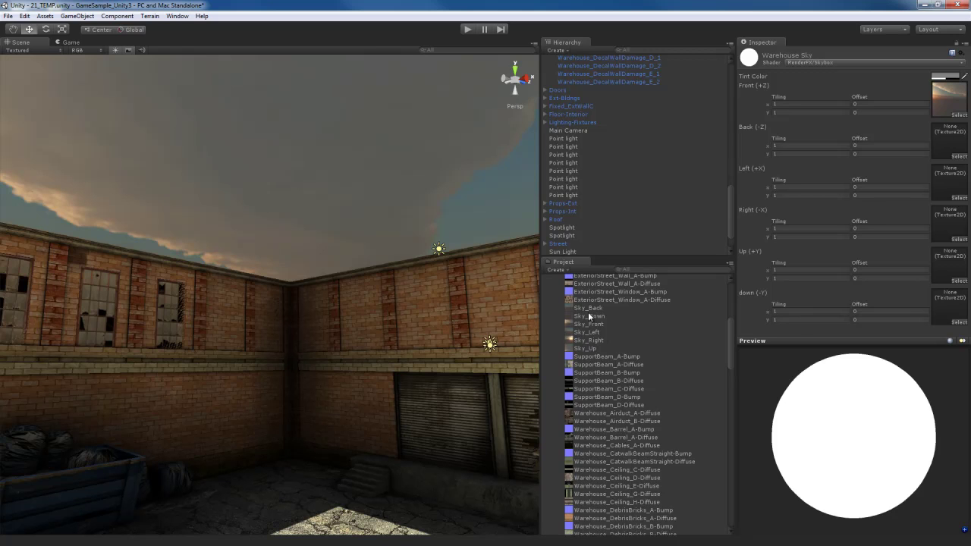
drag(588, 308, 951, 142)
Step: Clear the Skybox Material in the Render Settings to None and assign Warehouse Sky in its place
right_drag(353, 281, 384, 218)
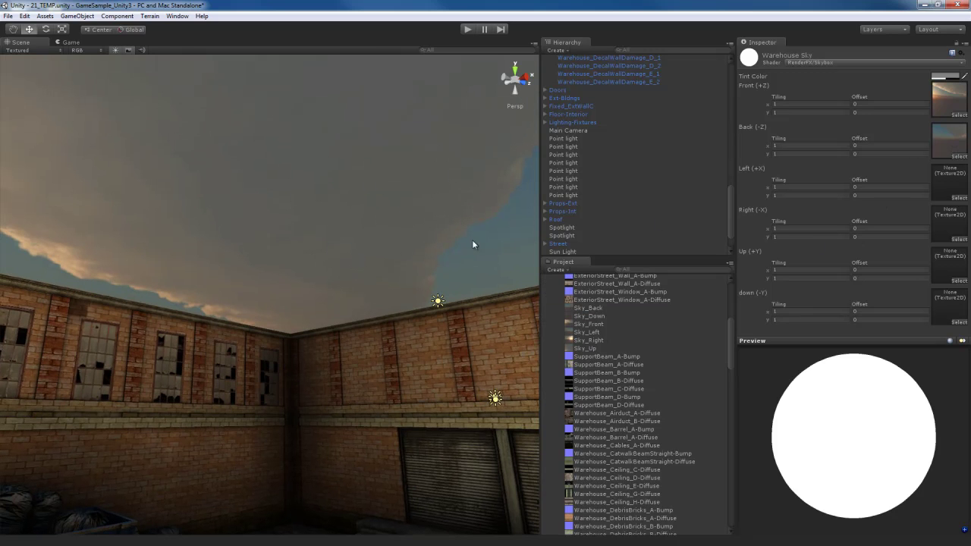
click(24, 16)
click(50, 245)
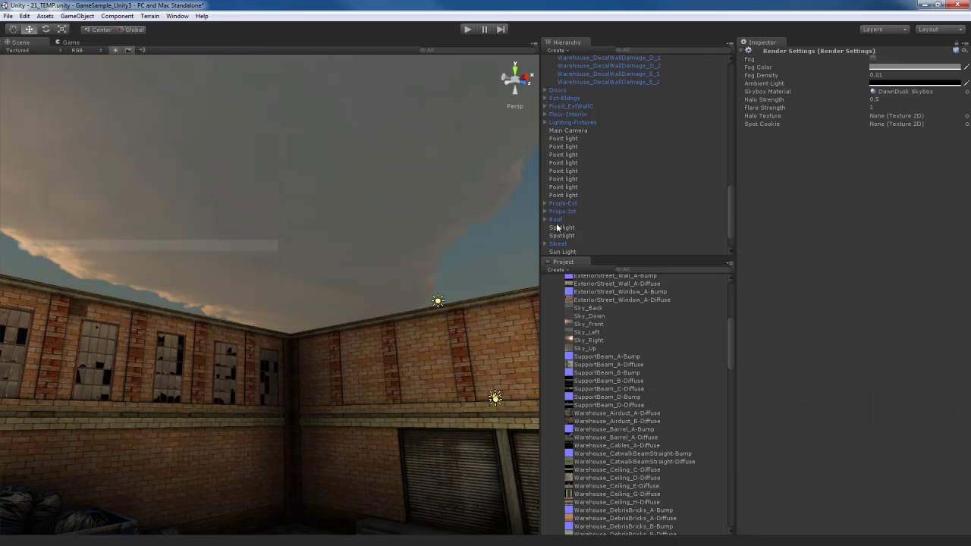
click(966, 91)
double_click(128, 66)
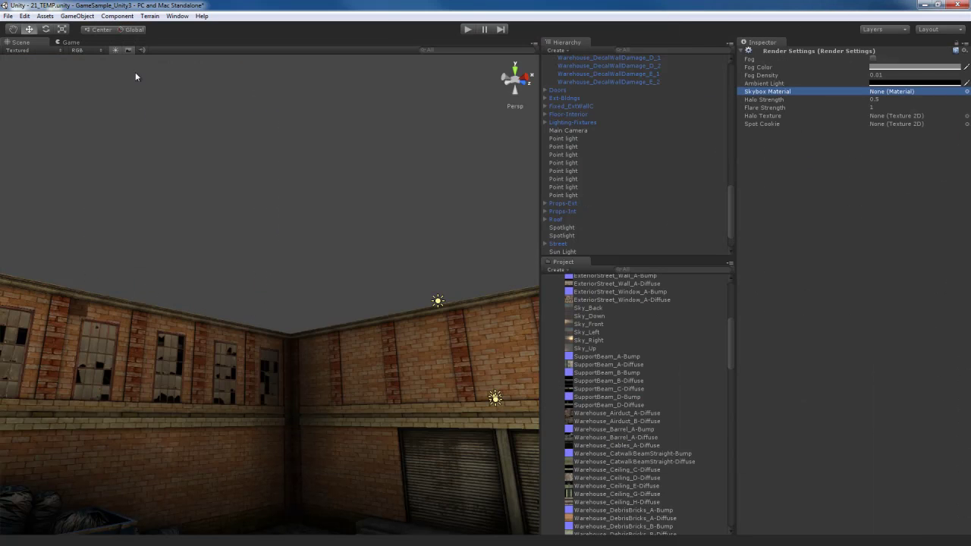
drag(729, 333, 729, 497)
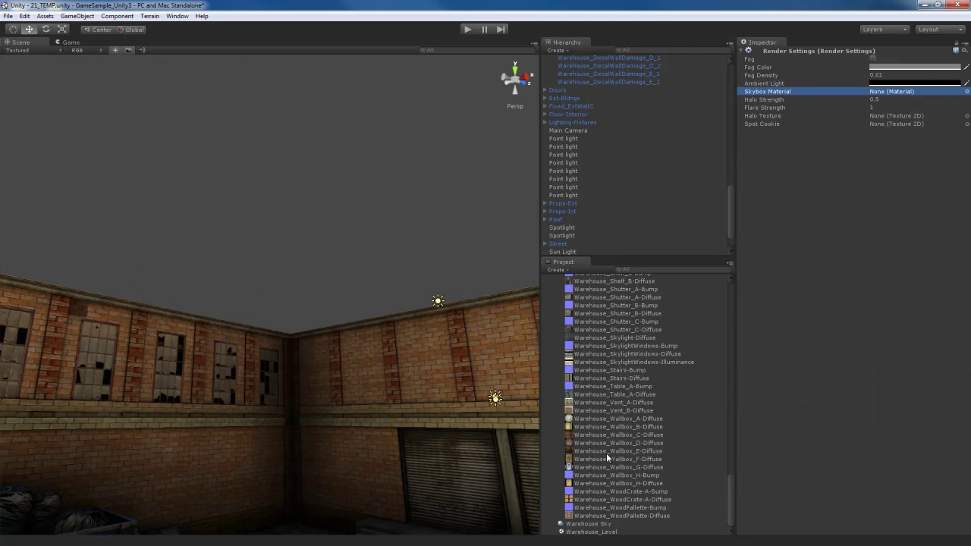
drag(590, 525, 902, 92)
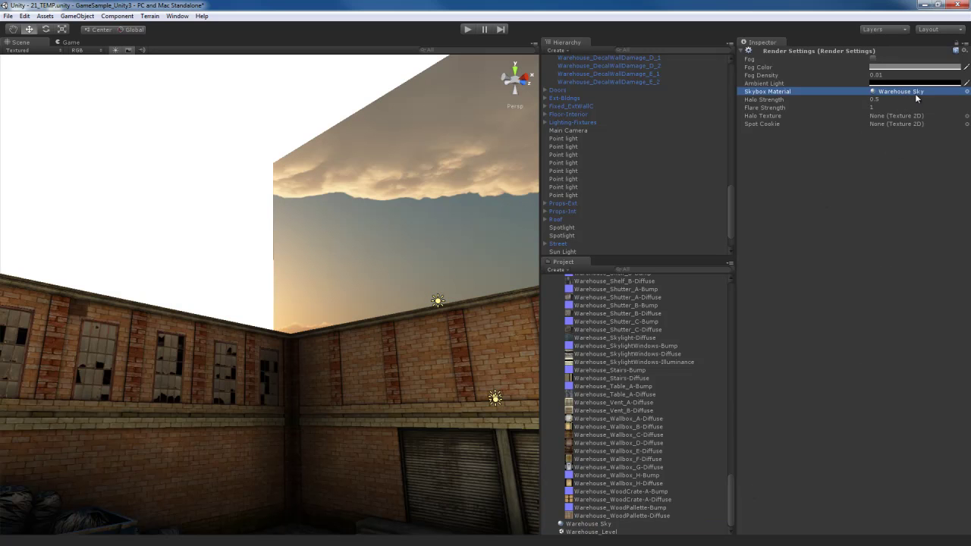
mouse_move(321, 281)
alt+mouse_down()
mouse_move(342, 271)
mouse_move(325, 291)
mouse_move(311, 287)
mouse_move(327, 256)
mouse_move(324, 299)
alt+mouse_up()
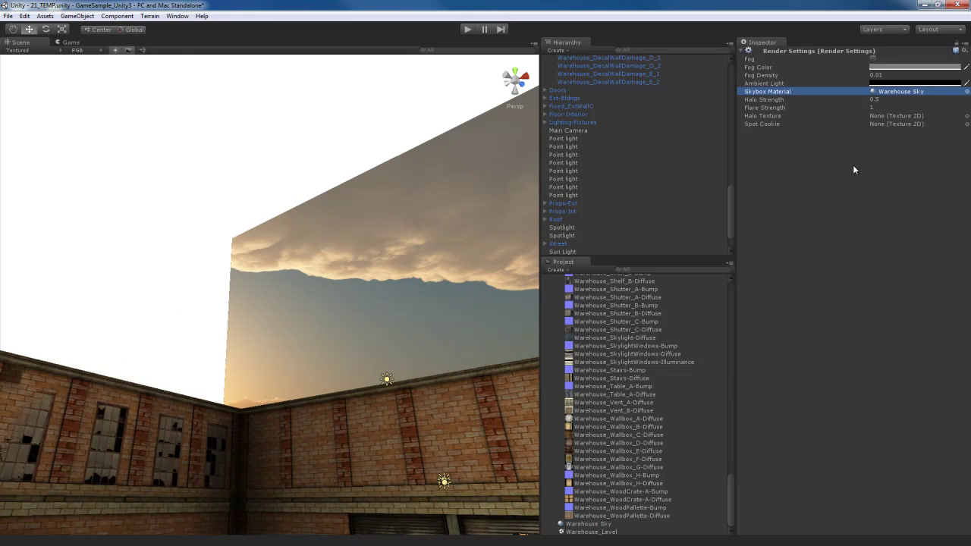
Step: Assign Sky_Left to the Left (+X) slot and Sky_Right to the Right (-X) slot of the Warehouse Sky material
click(901, 92)
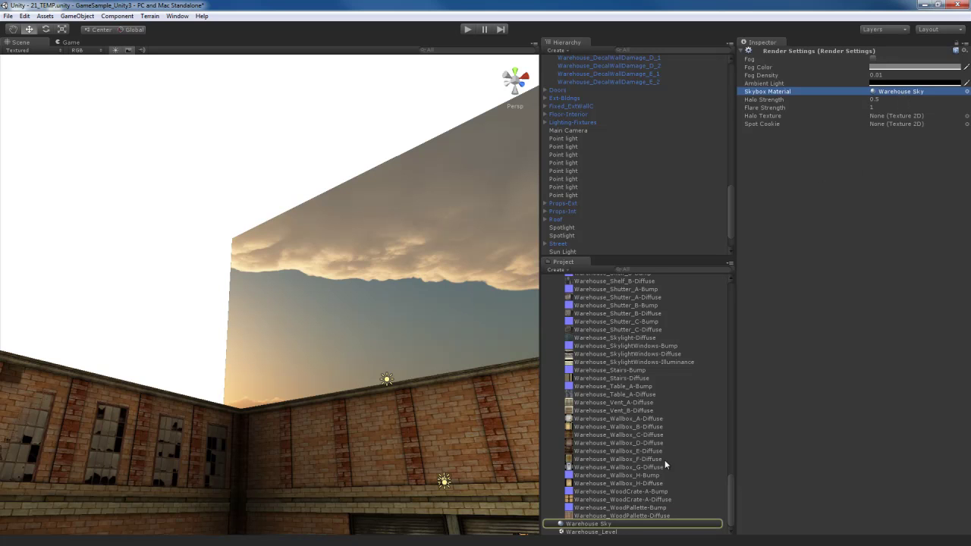
click(599, 524)
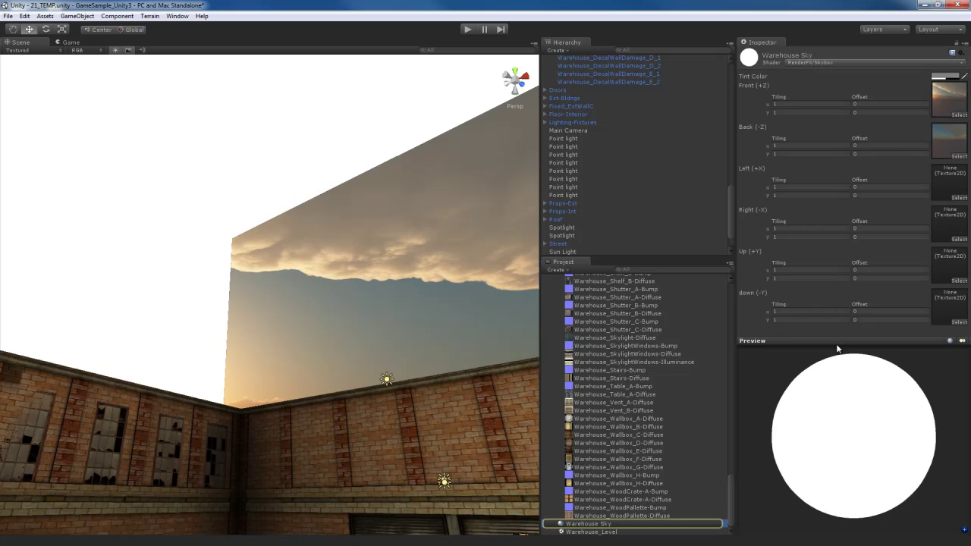
click(954, 105)
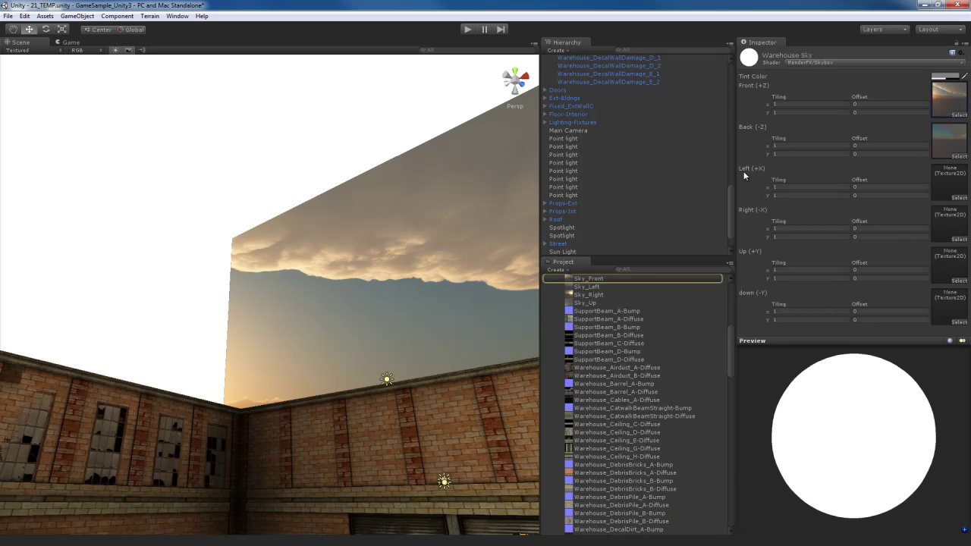
scroll(635, 319, up, 2)
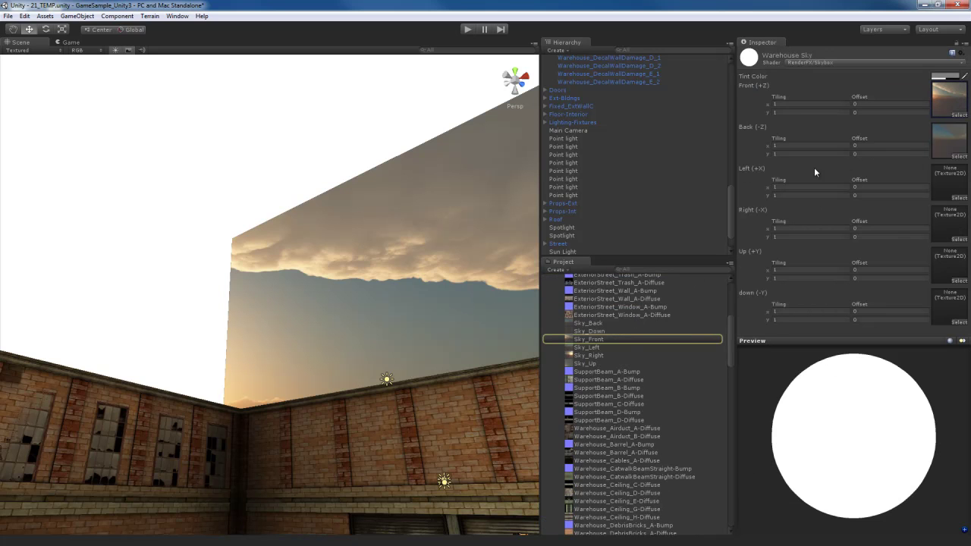
drag(588, 347, 955, 175)
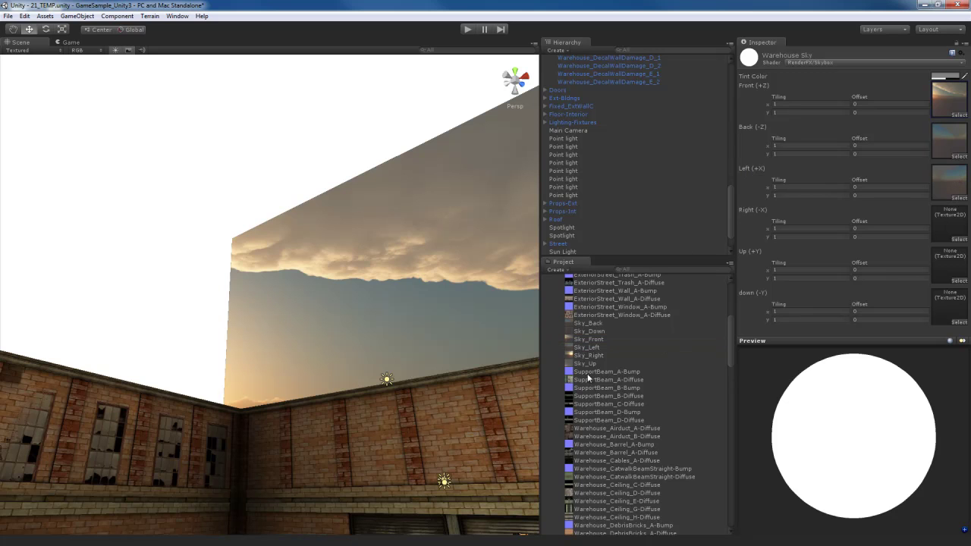
drag(586, 357, 948, 223)
right_drag(434, 305, 405, 307)
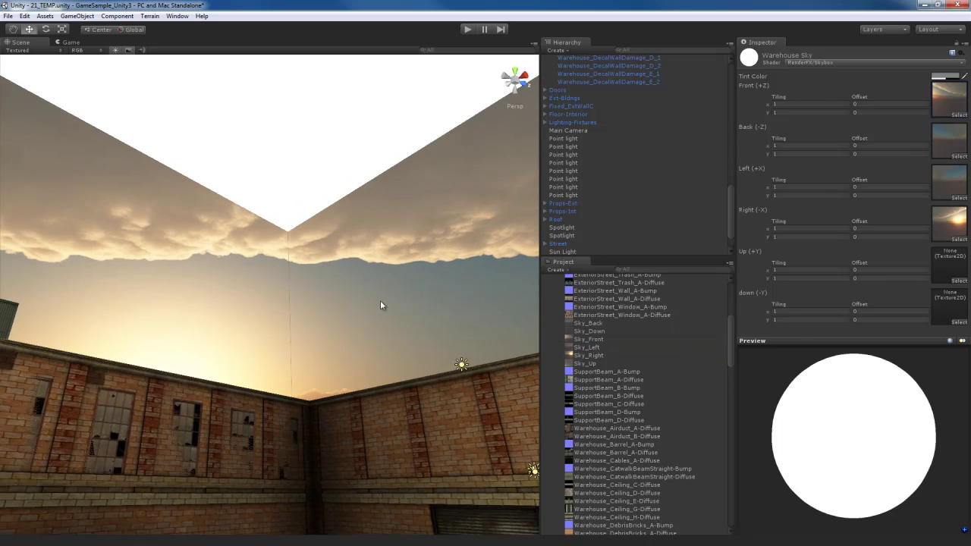
Step: Assign Sky_Up to the Up (+Y) slot and Sky_Down to the down (-Y) slot, and inspect the seams between the sky faces
click(129, 50)
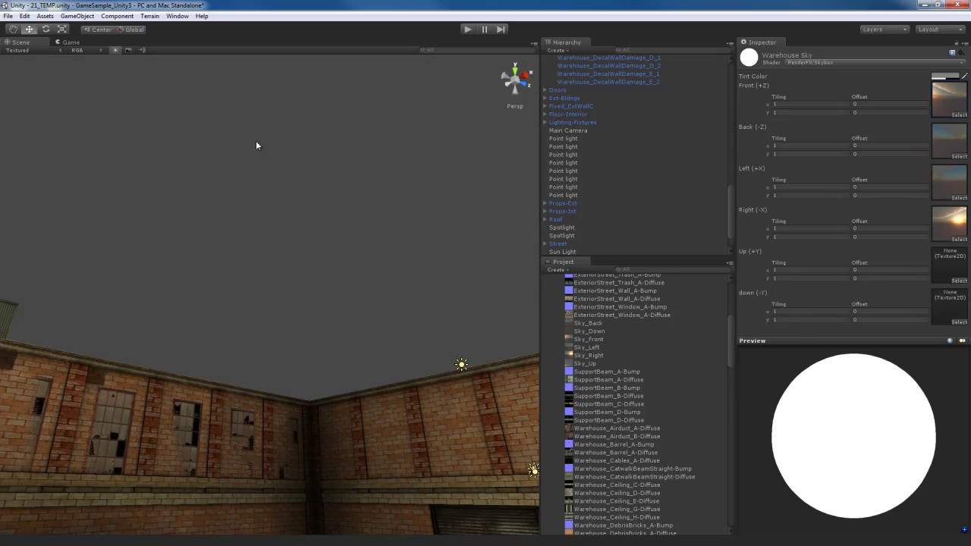
click(129, 50)
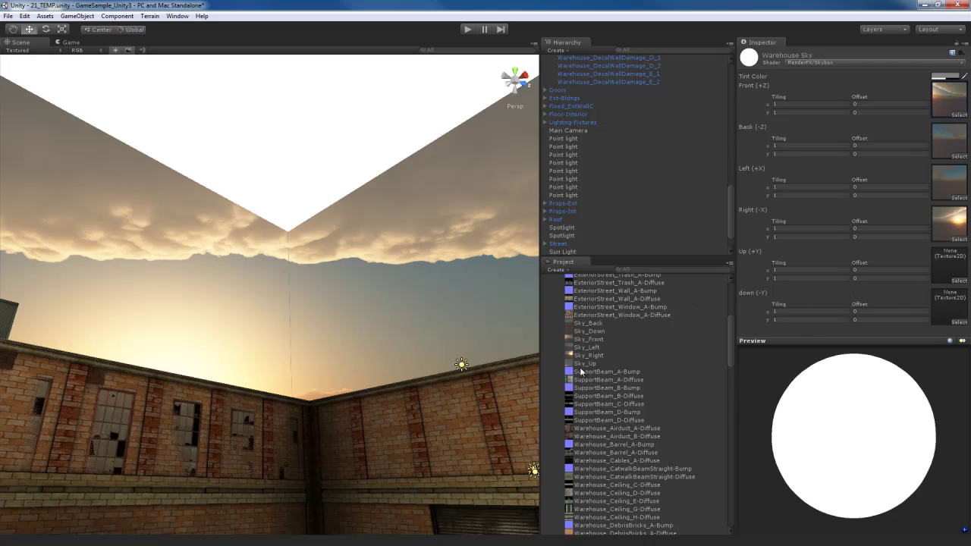
drag(585, 363, 948, 266)
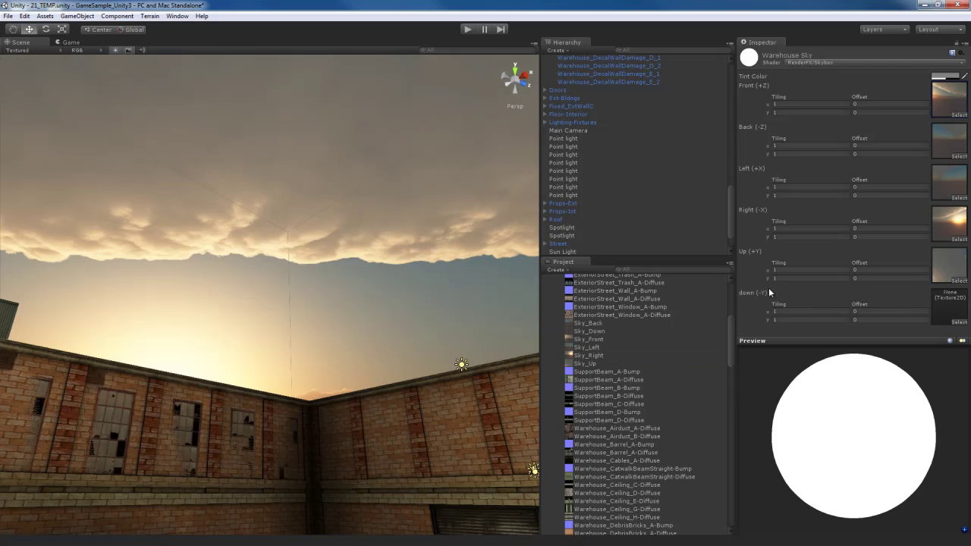
drag(583, 332, 948, 308)
alt+drag(372, 309, 378, 338)
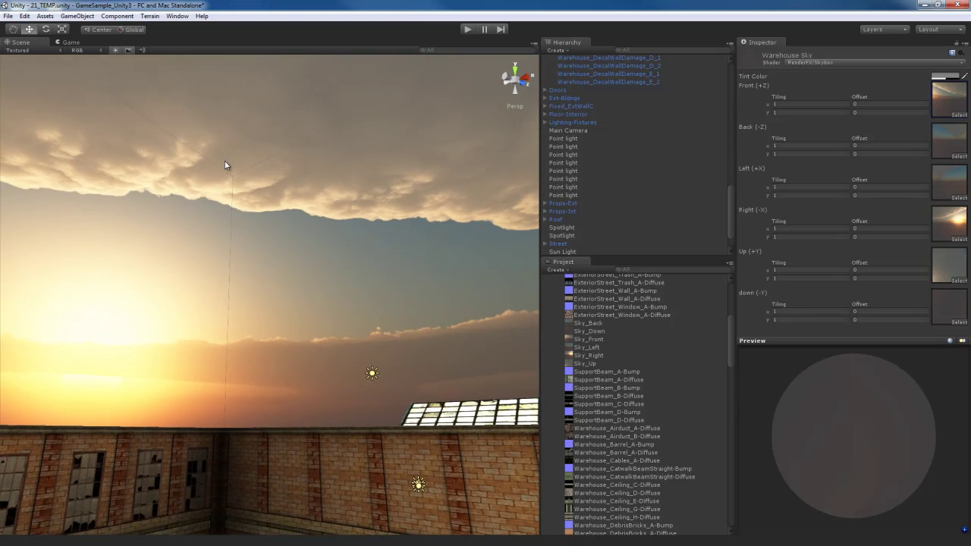
alt+drag(290, 258, 303, 247)
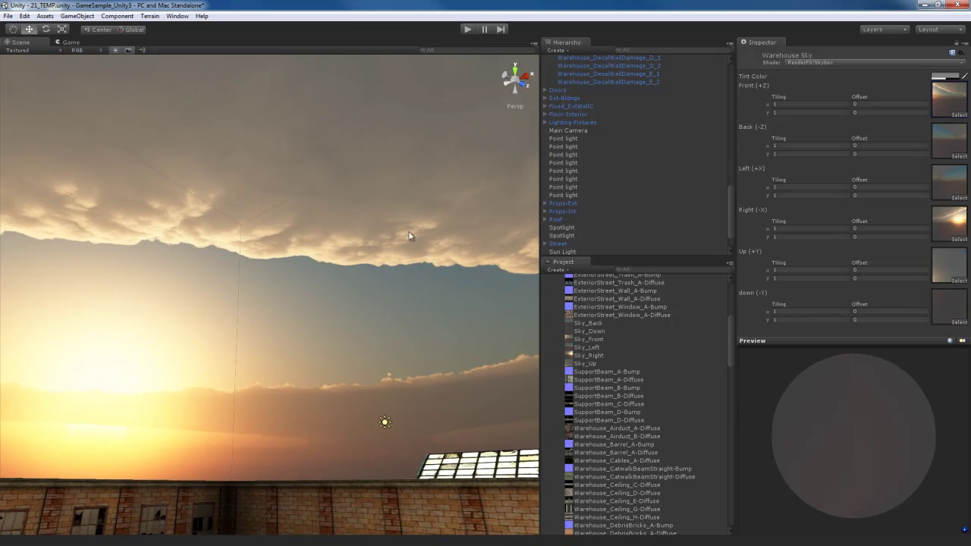
alt+drag(416, 284, 410, 297)
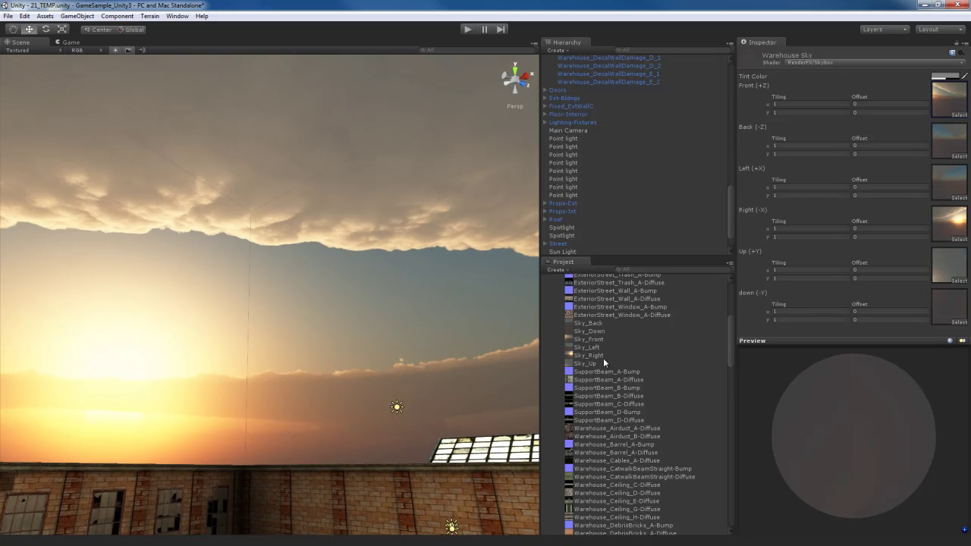
Step: Set the Wrap Mode of the sky textures, from Sky_Back through Sky_Up, to Clamp and check the skybox seams in the scene
click(945, 108)
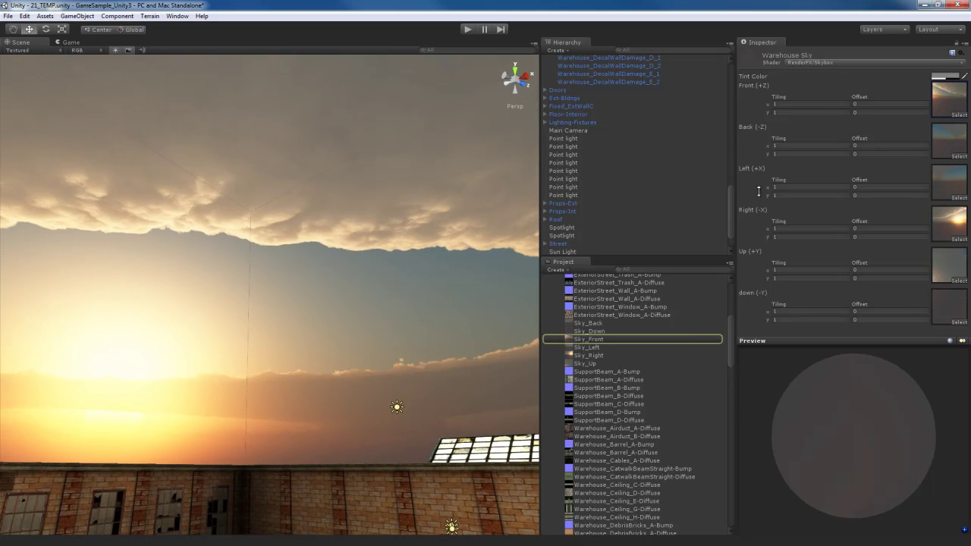
click(591, 324)
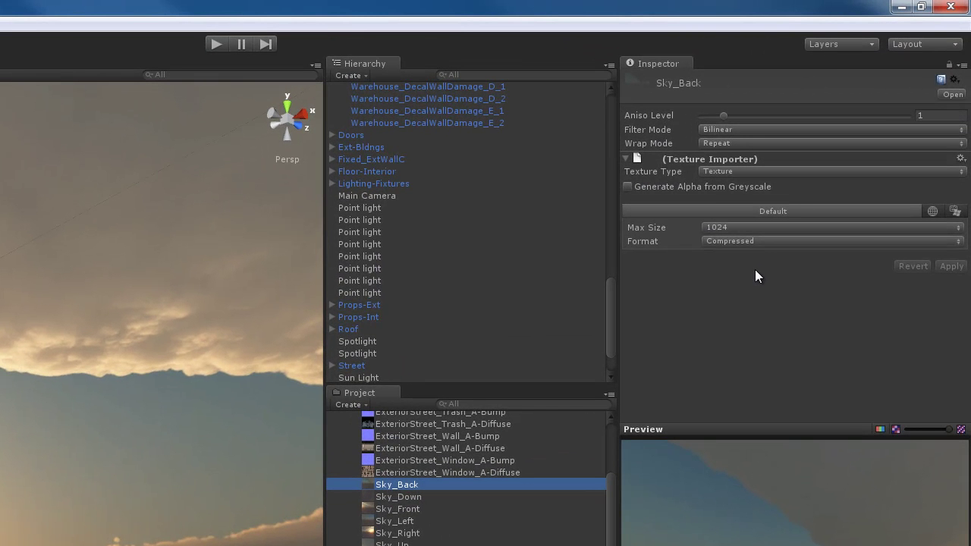
click(738, 144)
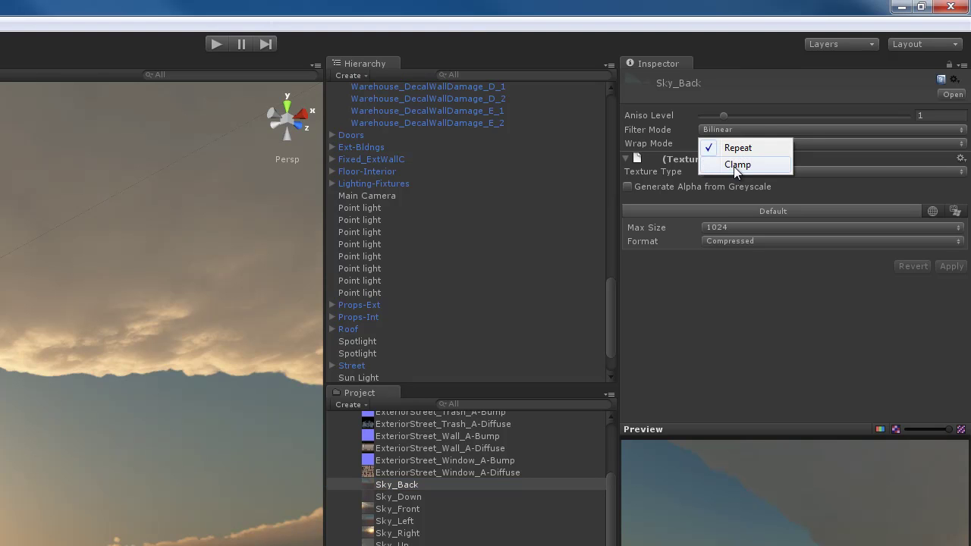
click(734, 167)
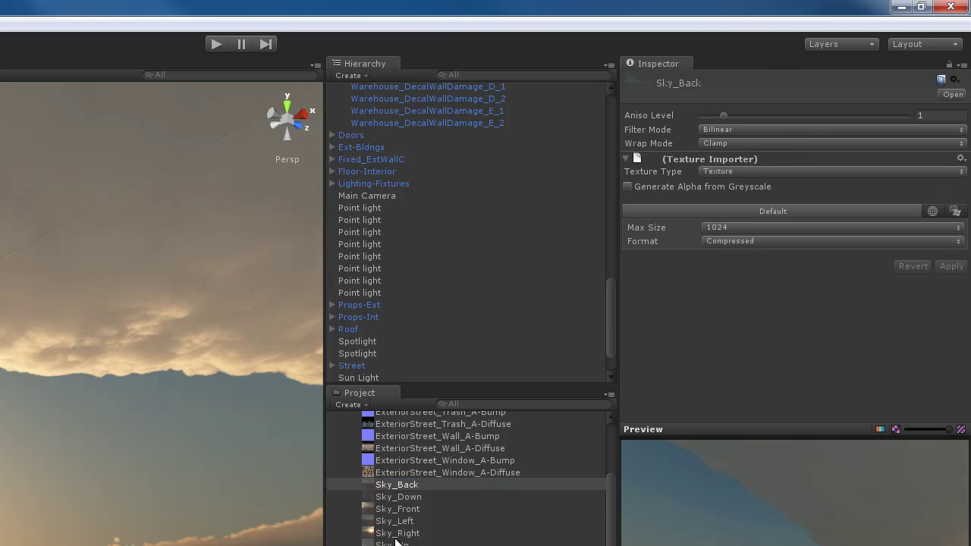
click(407, 498)
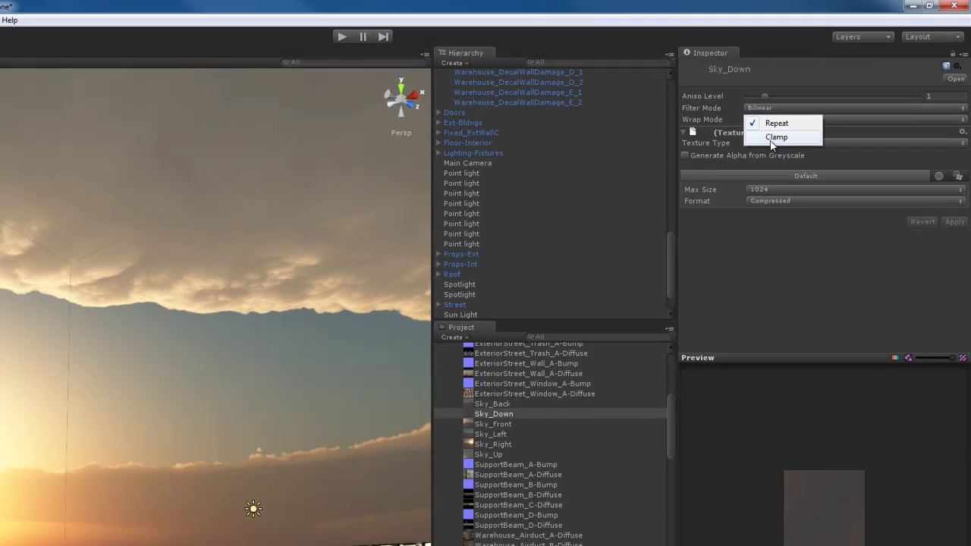
click(768, 143)
click(837, 97)
click(827, 110)
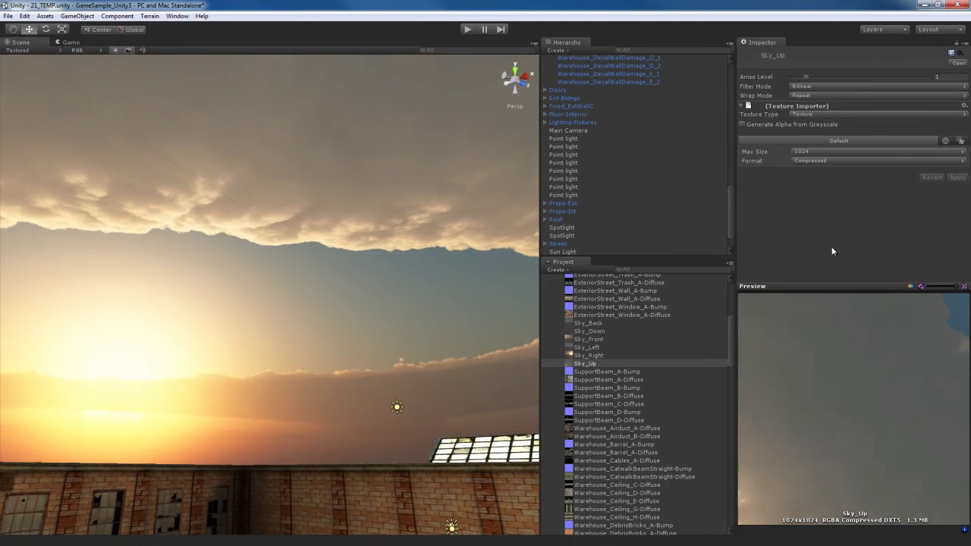
right_drag(381, 310, 303, 253)
right_drag(356, 294, 356, 257)
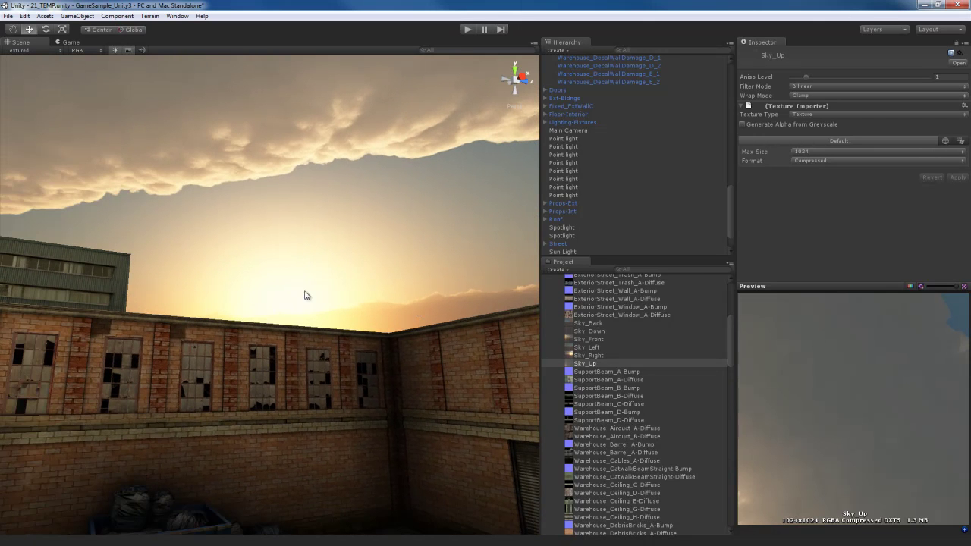
mouse_move(372, 321)
right_down()
mouse_move(404, 322)
mouse_move(431, 346)
mouse_move(394, 342)
mouse_move(409, 334)
mouse_move(461, 346)
mouse_move(382, 328)
right_up()
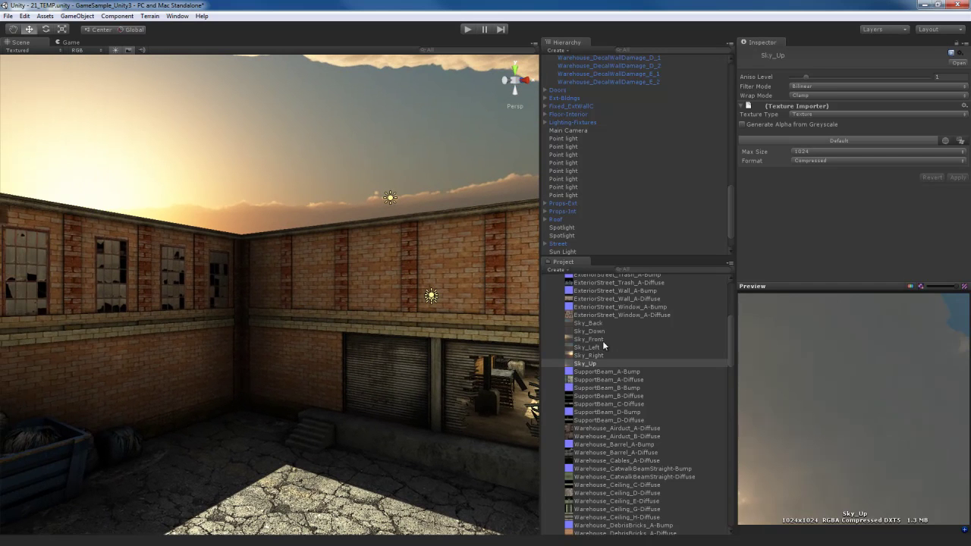
Step: Preview the alpha channel and colours of Sky_Back, and look over the sky and background buildings around the courtyard
click(590, 325)
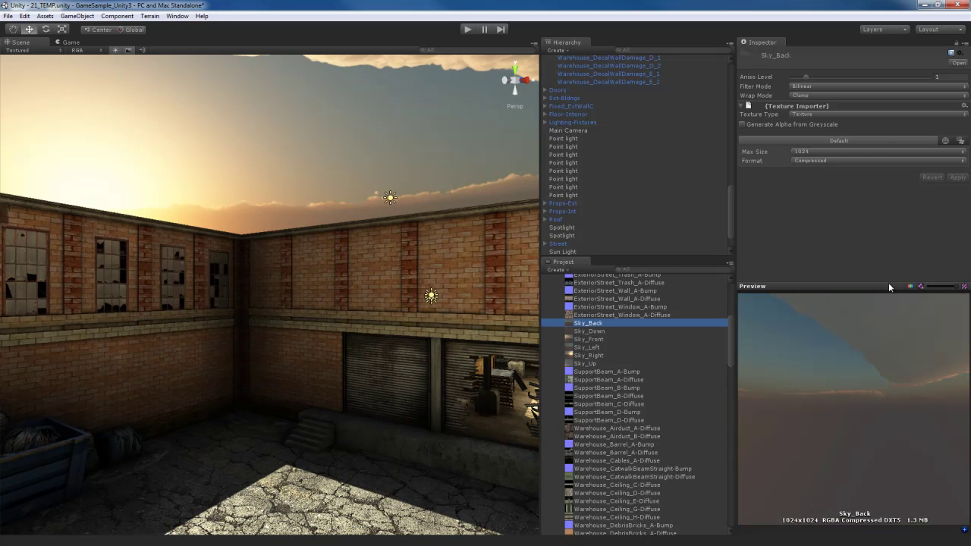
click(910, 287)
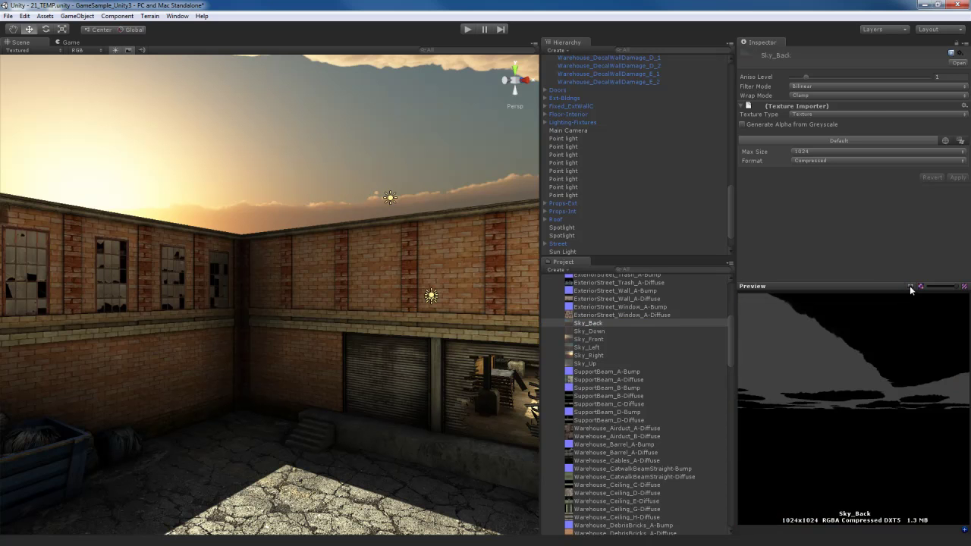
click(910, 285)
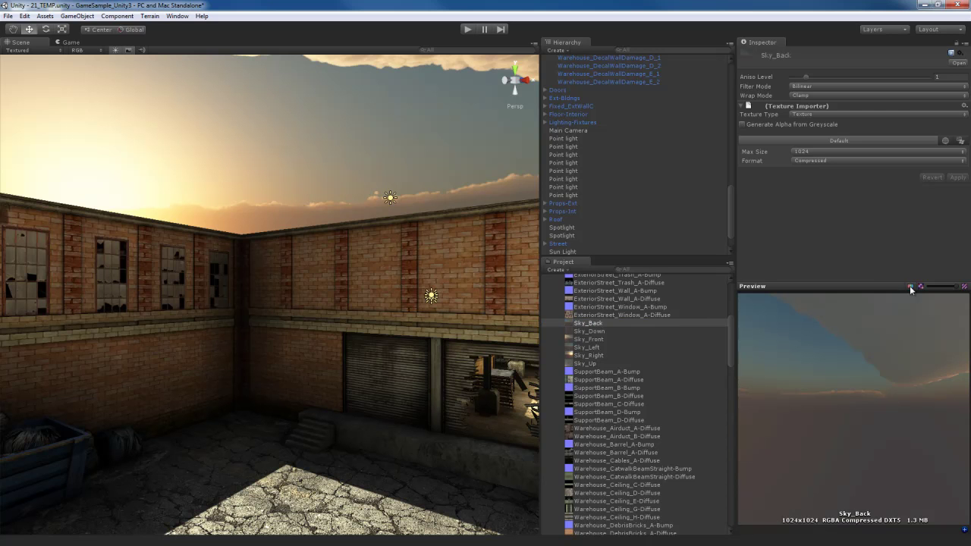
right_drag(461, 320, 459, 315)
right_drag(385, 311, 452, 318)
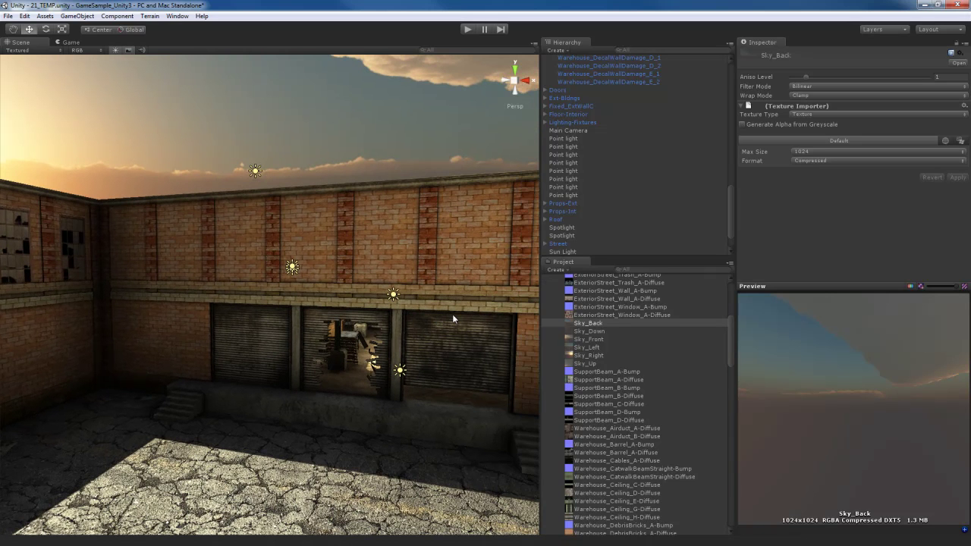
right_drag(337, 345, 357, 348)
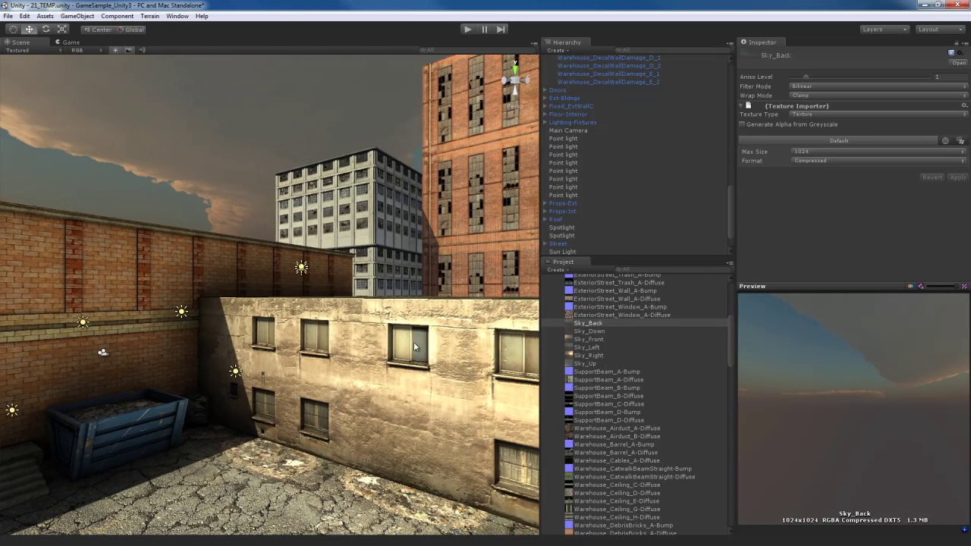
mouse_move(413, 341)
right_down()
mouse_move(364, 347)
mouse_move(430, 344)
right_up()
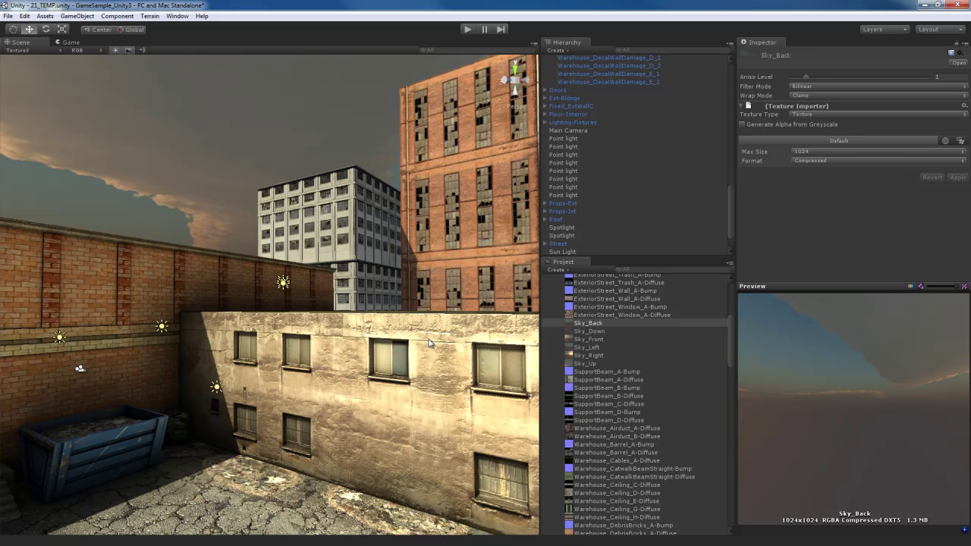
right_drag(428, 343, 409, 347)
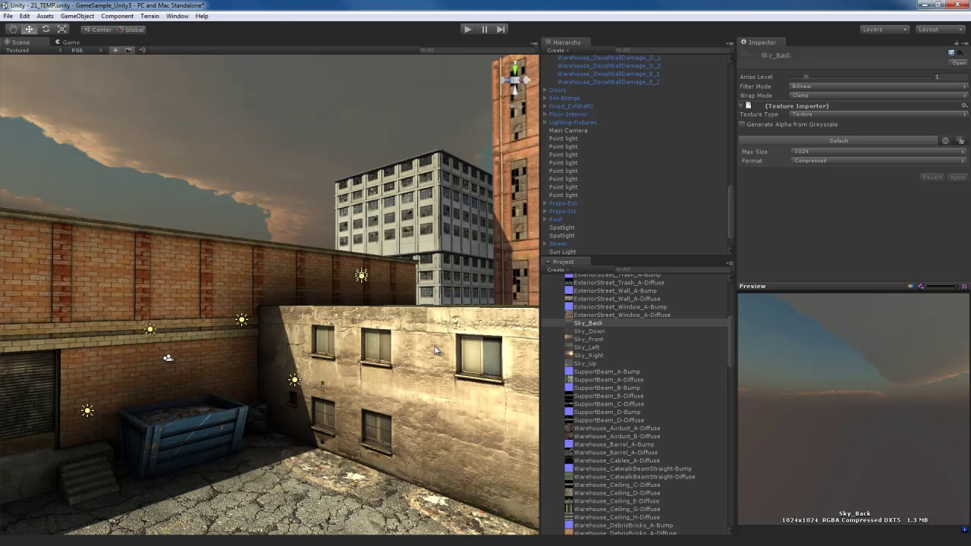
Step: Enable Fog in the Render Settings and examine its effect on the near courtyard and the distant buildings
click(25, 16)
click(75, 251)
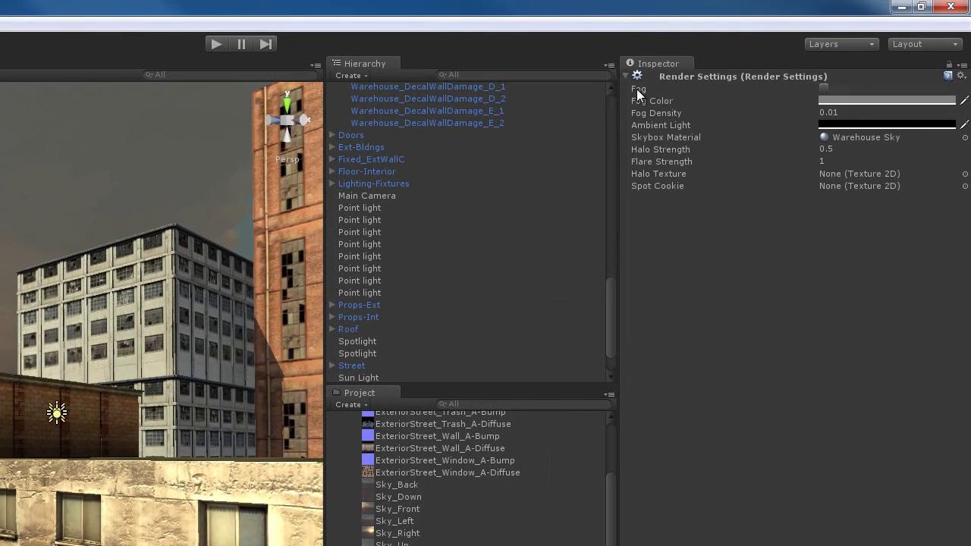
click(824, 89)
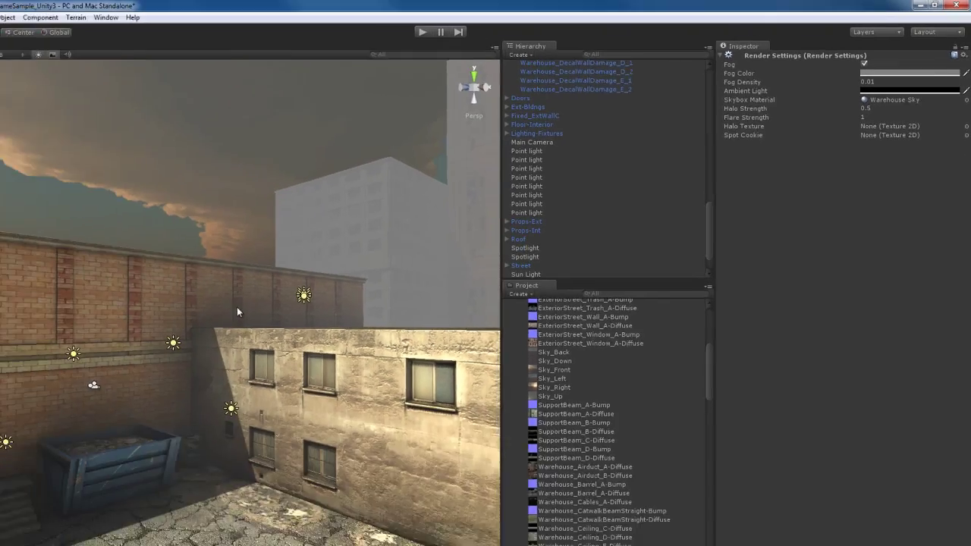
right_drag(237, 307, 270, 323)
scroll(271, 323, up, 5)
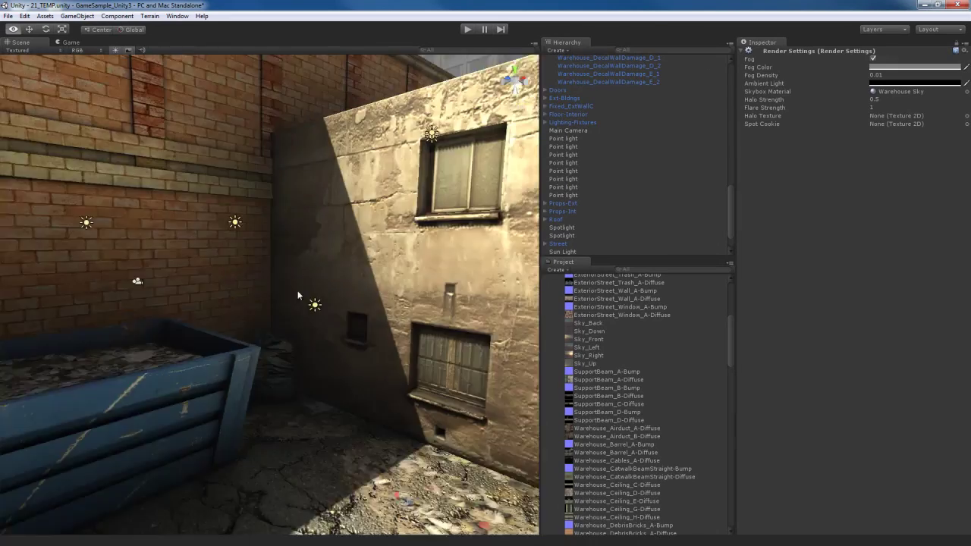
scroll(301, 283, down, 6)
right_drag(301, 283, 416, 278)
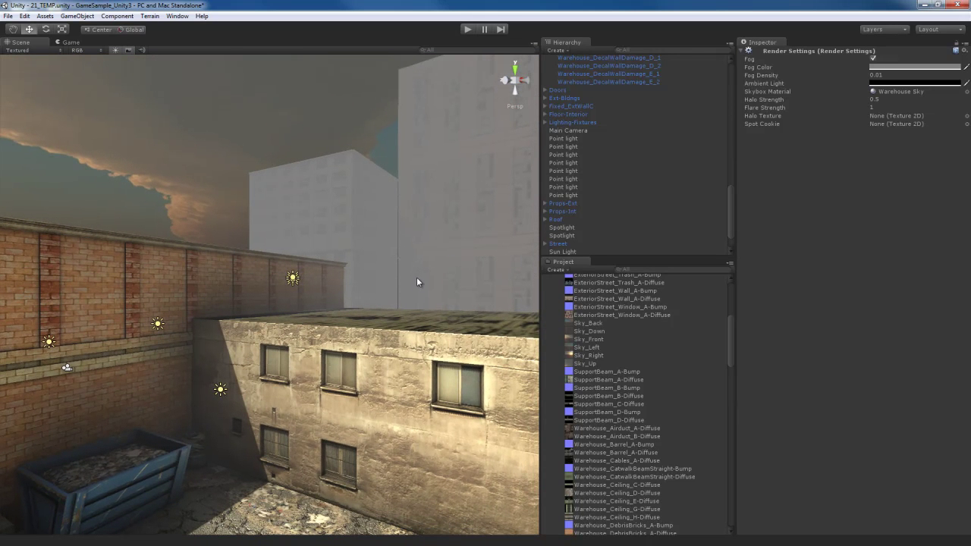
right_drag(427, 217, 342, 267)
right_drag(408, 258, 312, 292)
Step: Try a light blue Fog Color and change it to a pale yellow with H 54, S 86 and V 245
click(885, 68)
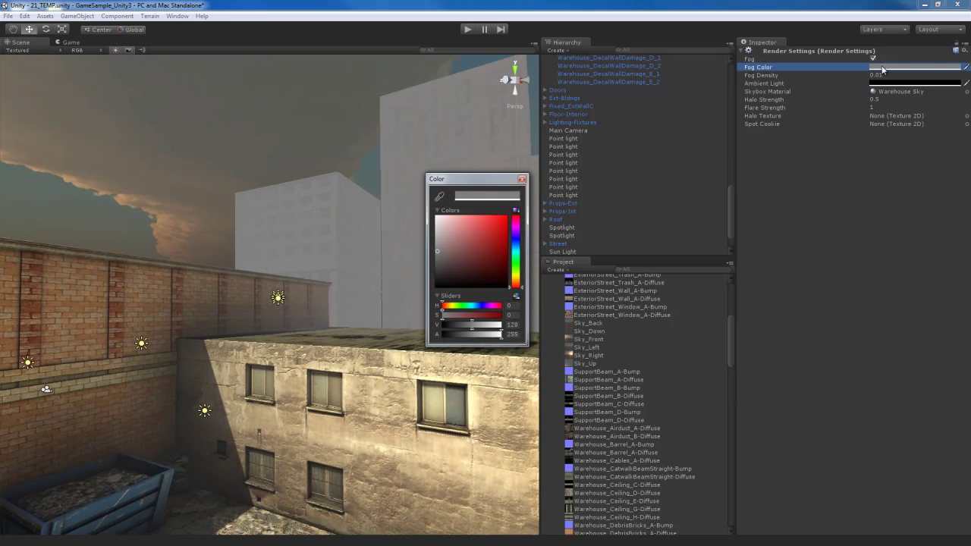
click(516, 273)
drag(515, 273, 516, 249)
drag(456, 262, 457, 241)
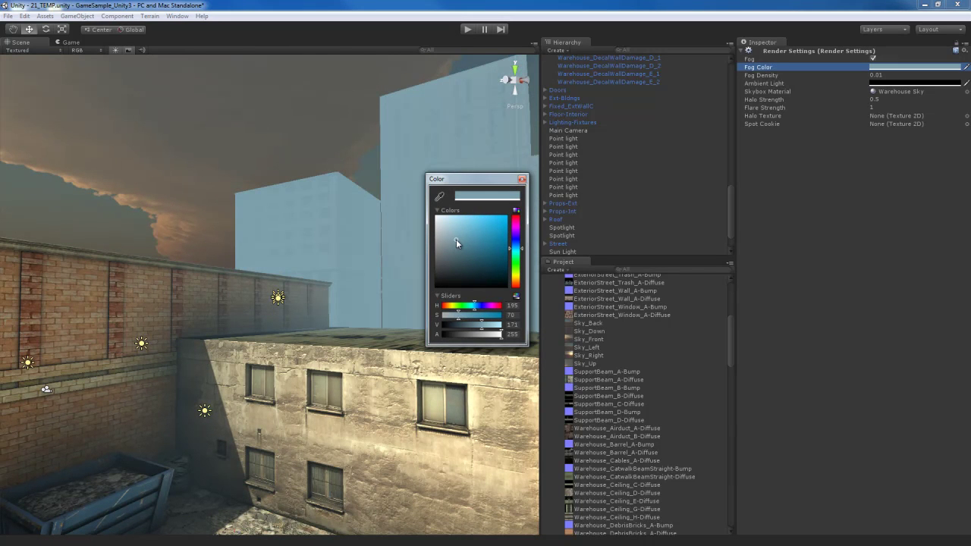
drag(517, 260, 517, 278)
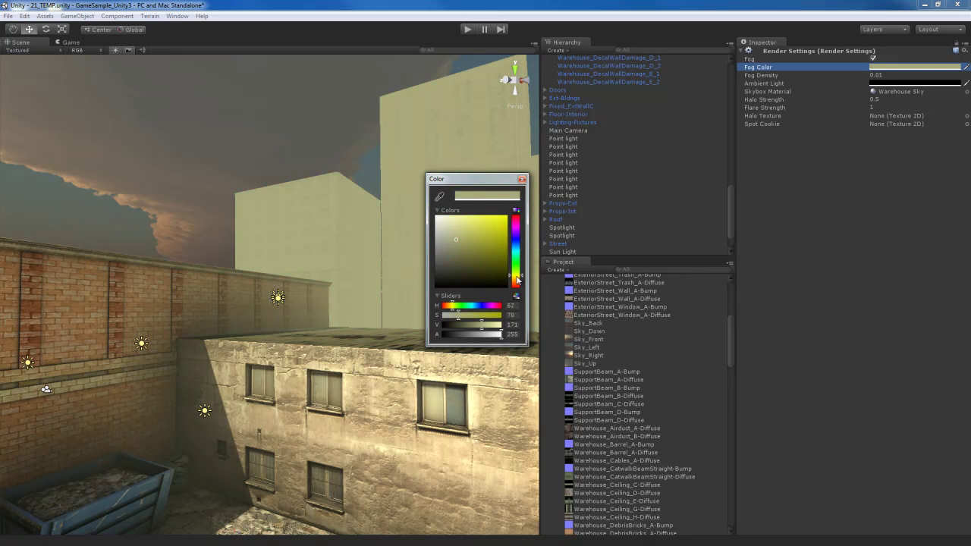
drag(457, 241, 461, 221)
drag(512, 278, 517, 279)
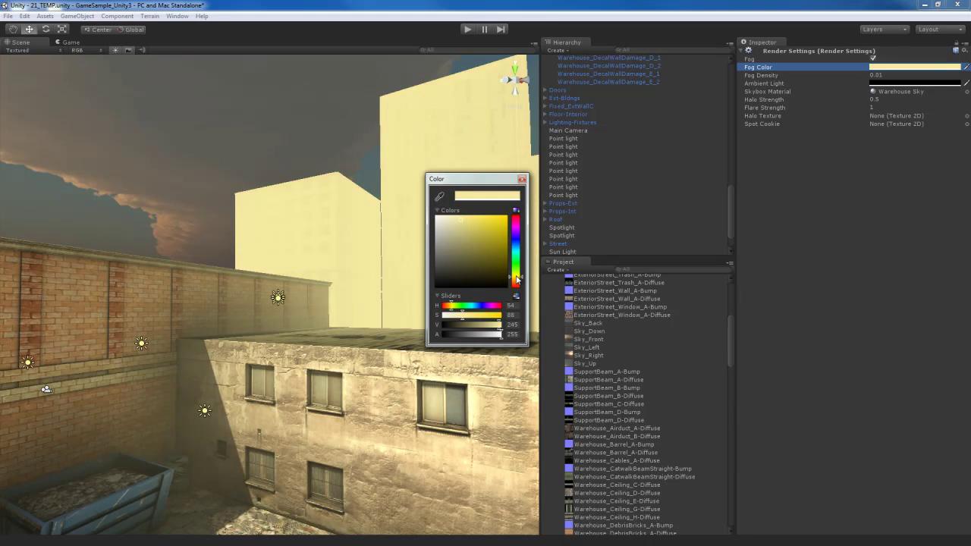
Step: Set the Fog Density to 0.005 in the Render Settings, with the distant background buildings in view
click(521, 180)
key(w)
right_drag(440, 327, 354, 335)
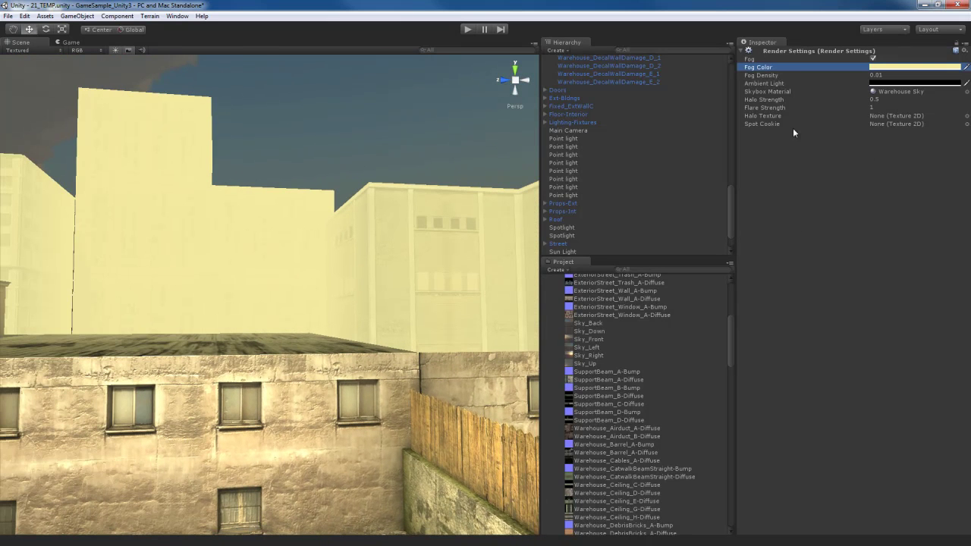
click(766, 75)
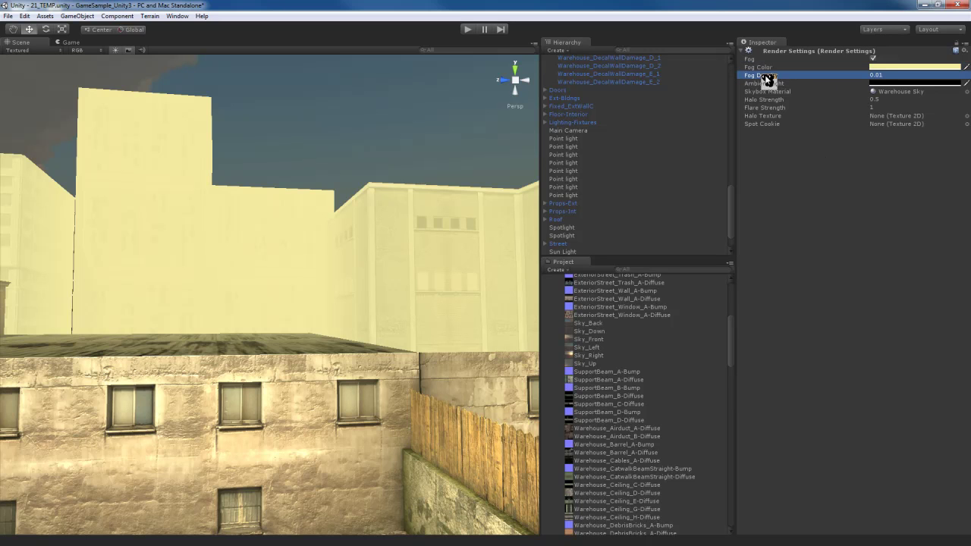
click(874, 75)
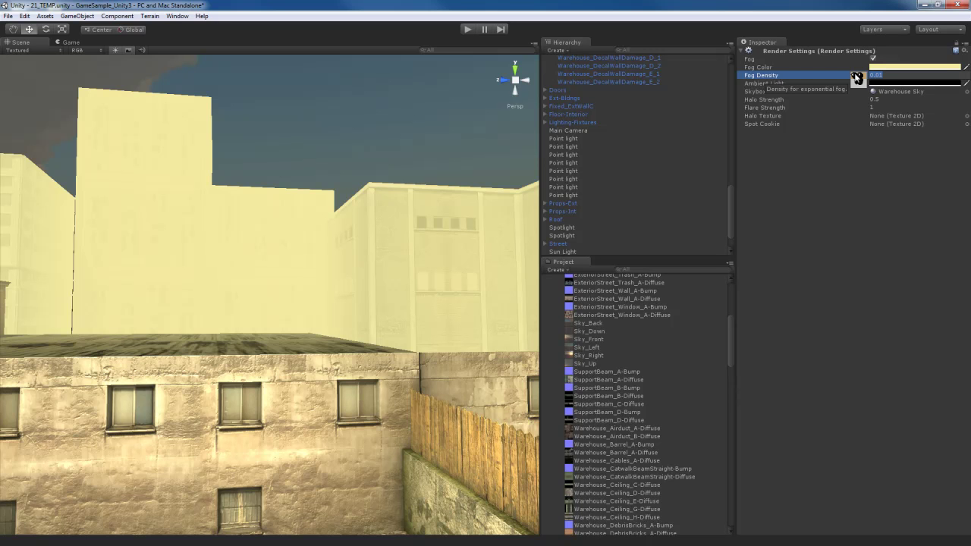
text(0.0)
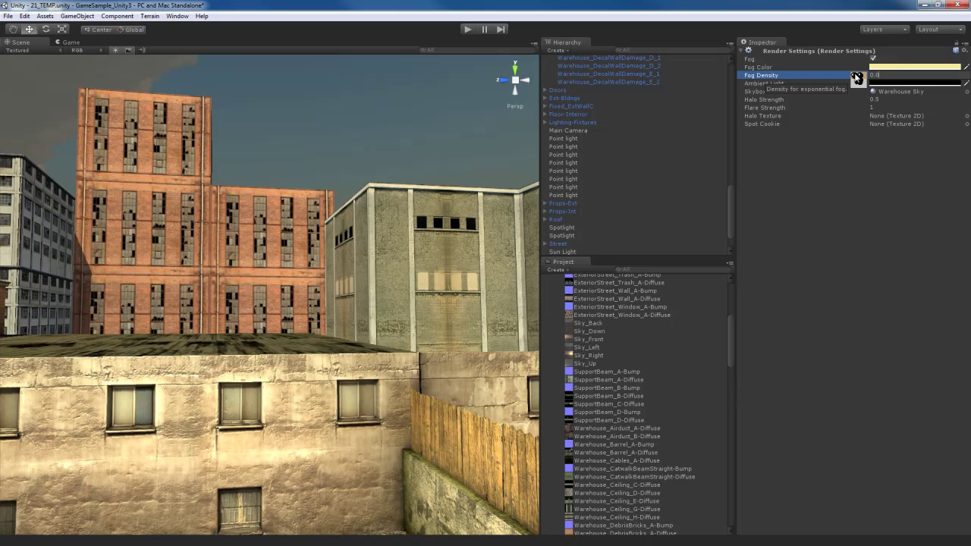
text(05)
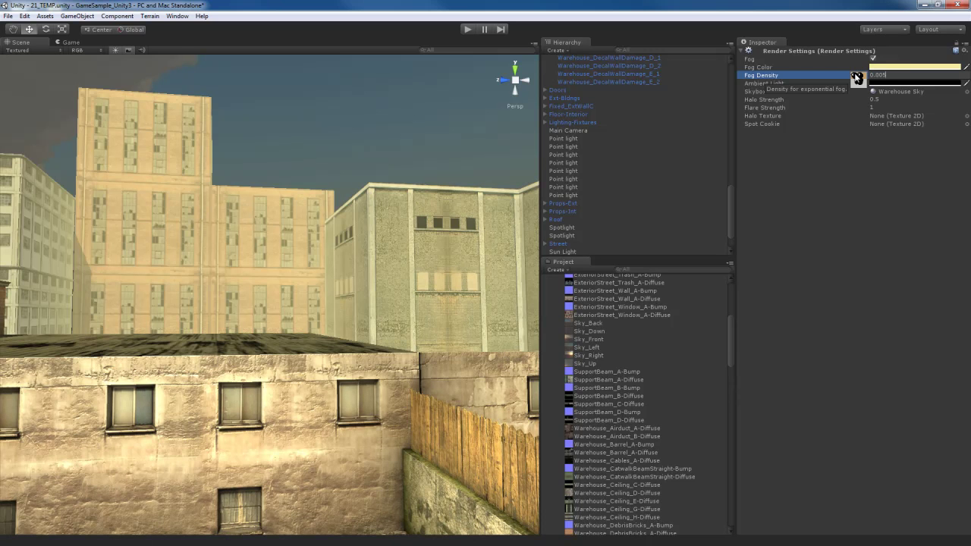
Step: Move into the warehouse interior and compare it with Fog switched off and on again
alt+drag(345, 325, 397, 298)
right_drag(398, 298, 379, 236)
right_drag(269, 318, 456, 332)
alt+drag(203, 334, 442, 381)
key(w)
right_drag(442, 380, 456, 385)
right_drag(205, 337, 448, 331)
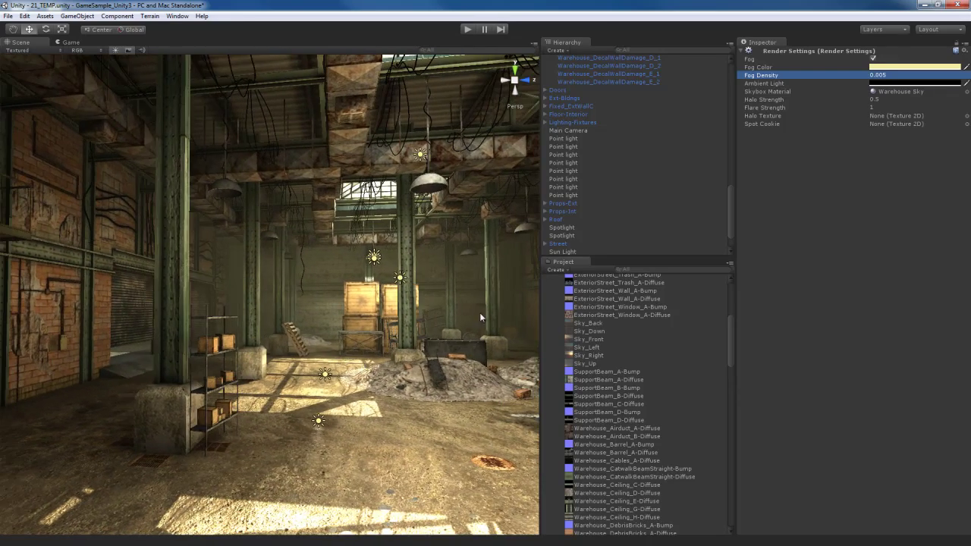
click(873, 59)
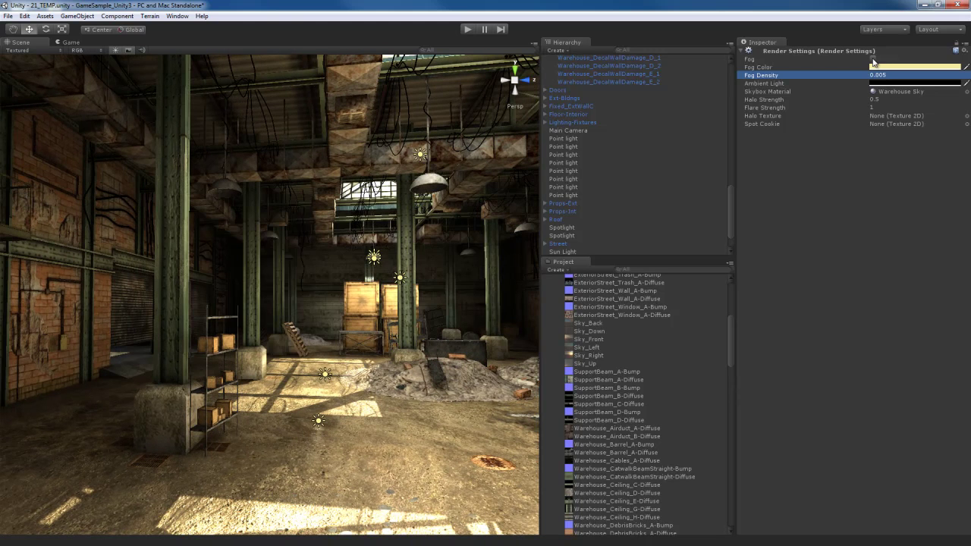
click(873, 59)
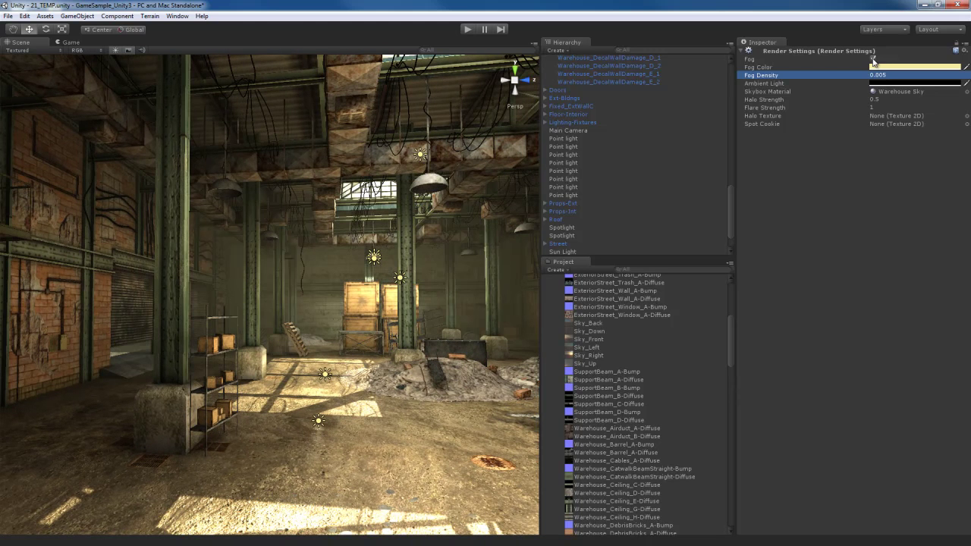
right_drag(354, 311, 400, 313)
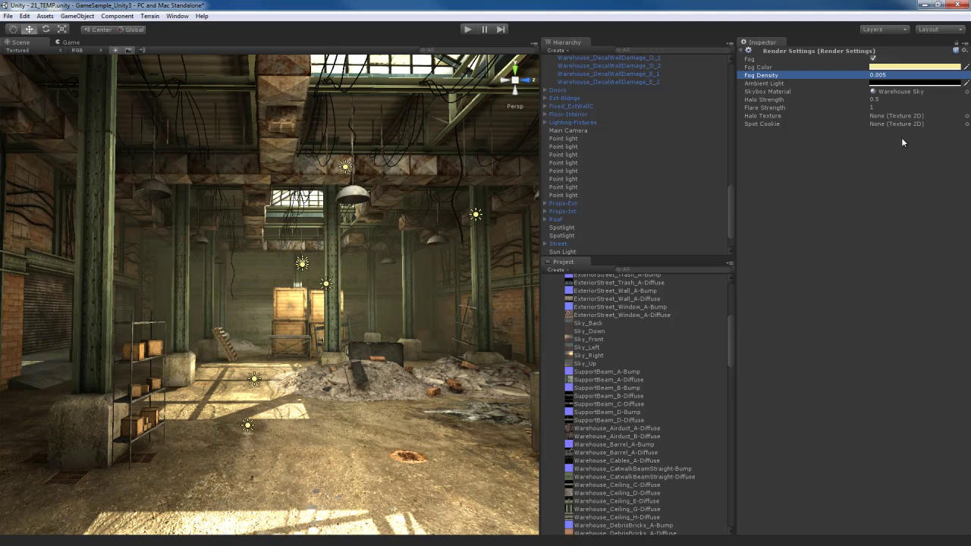
Step: Darken the pale yellow Fog Color by lowering its V value
click(884, 67)
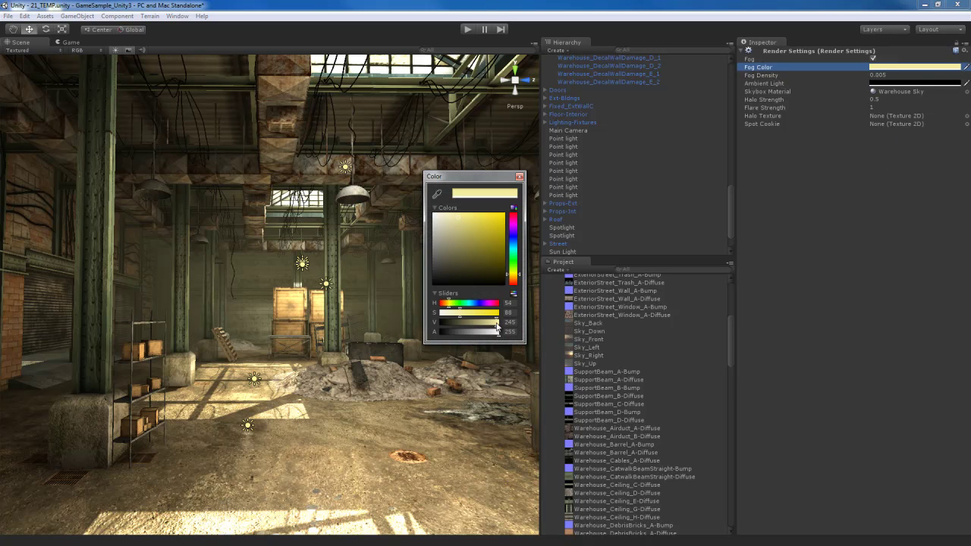
drag(497, 322, 471, 325)
click(519, 177)
Step: Check the darker fog across the warehouse interior by disabling and re-enabling Fog, and examine the rubble, crates and columns
right_drag(371, 404, 501, 385)
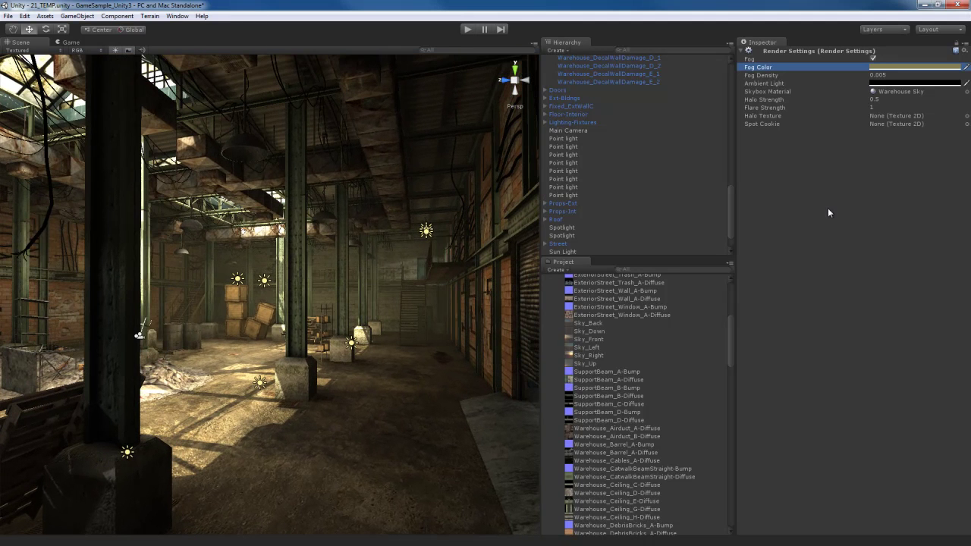
click(873, 59)
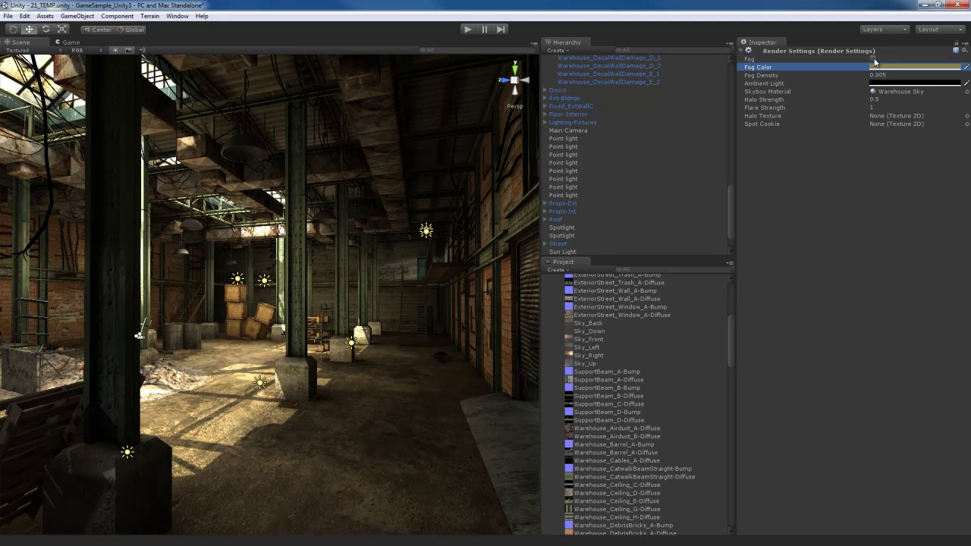
click(873, 59)
right_drag(402, 334, 350, 332)
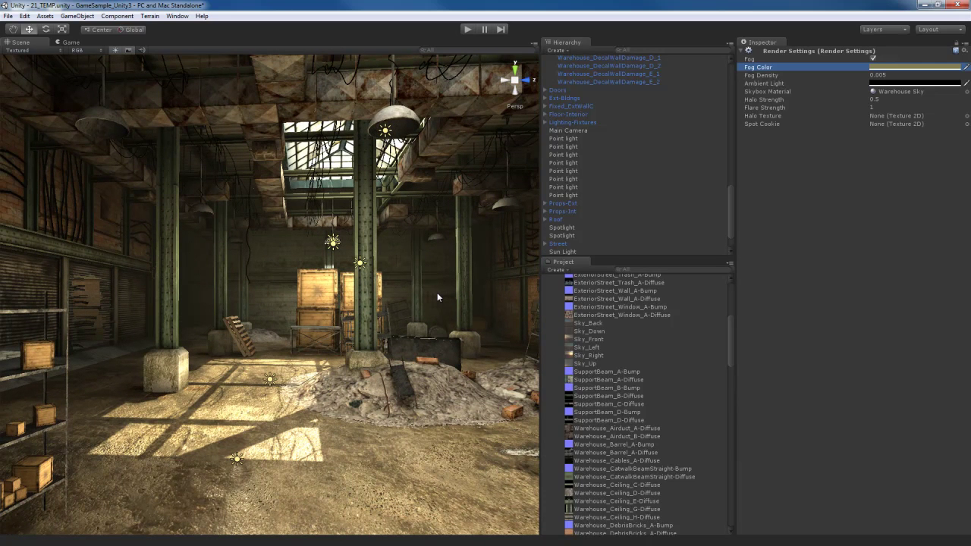
right_drag(409, 323, 444, 317)
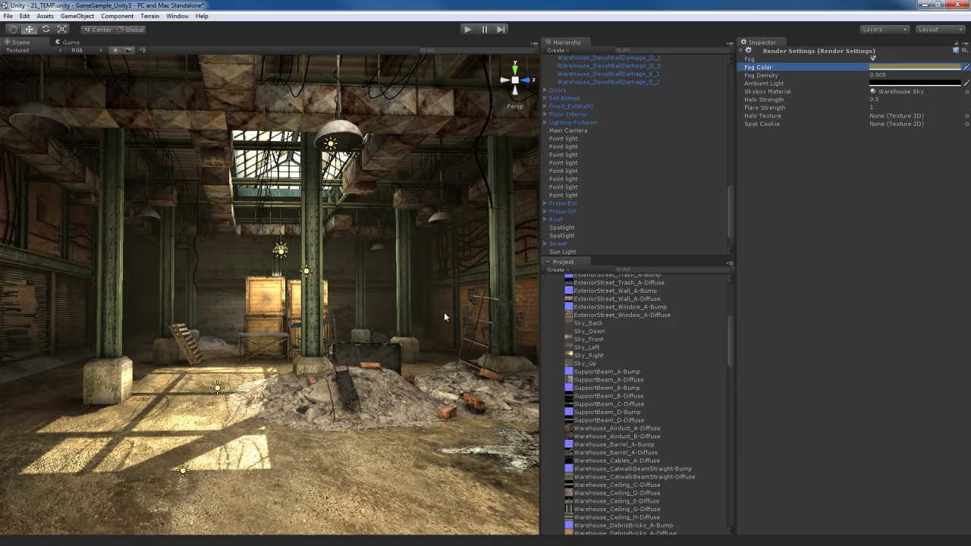